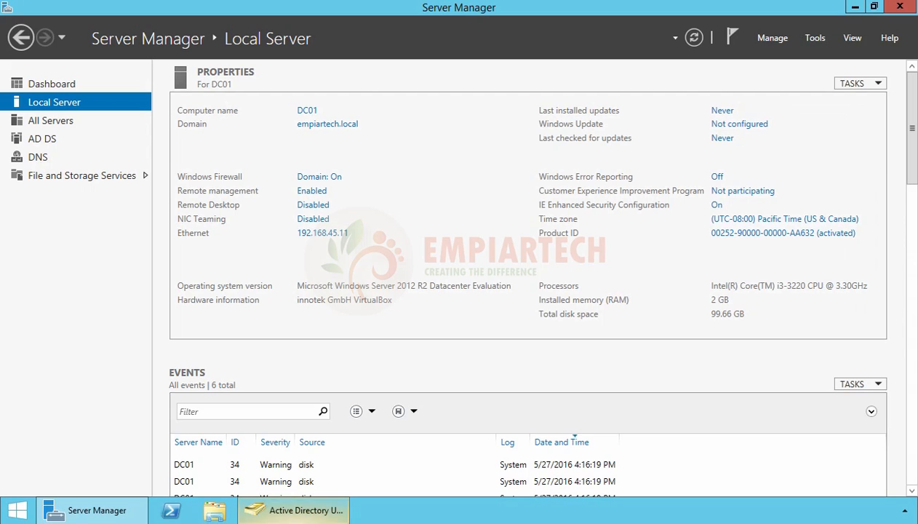
# - Switch to Active Directory Users and Computers and examine the Users, Computers, Builtin and OU1 containers of empiartech.local
pyautogui.click(297, 510)
pyautogui.click(123, 229)
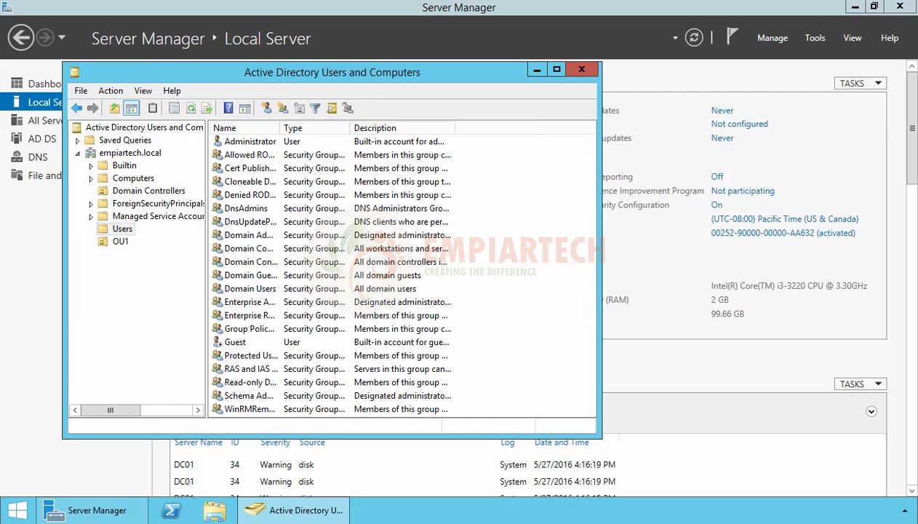
pyautogui.click(131, 180)
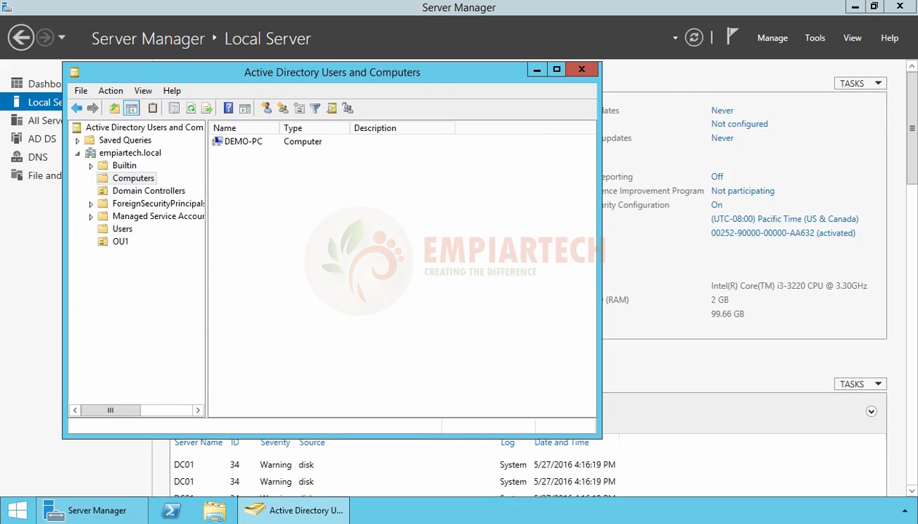
pyautogui.click(124, 166)
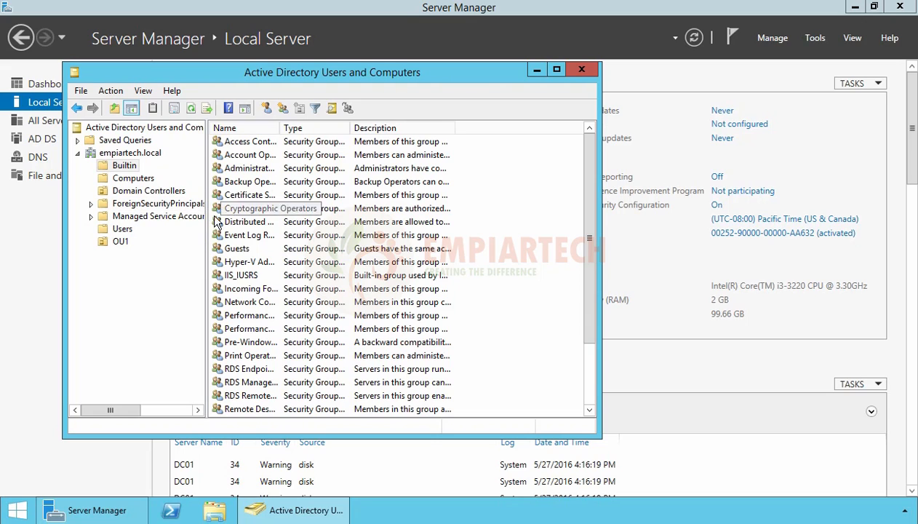
pyautogui.click(121, 242)
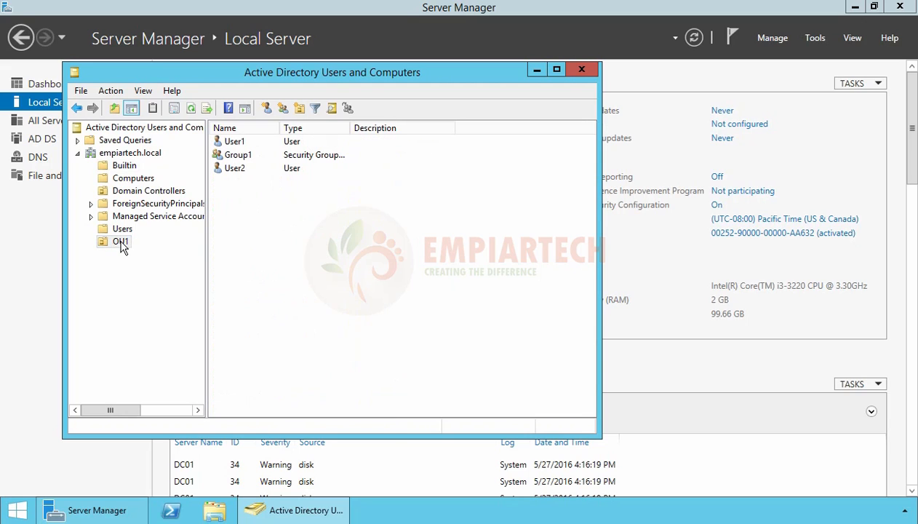
pyautogui.click(115, 243)
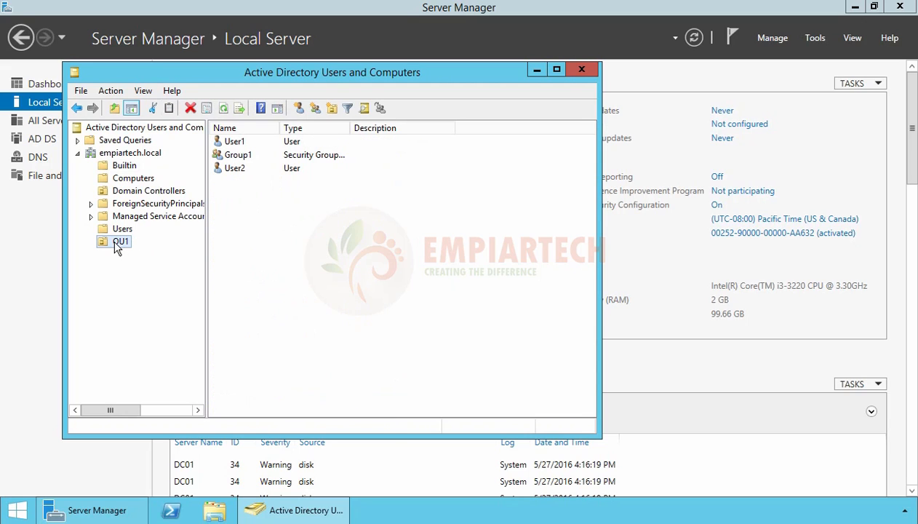
pyautogui.moveTo(289, 218); pyautogui.dragTo(224, 148)
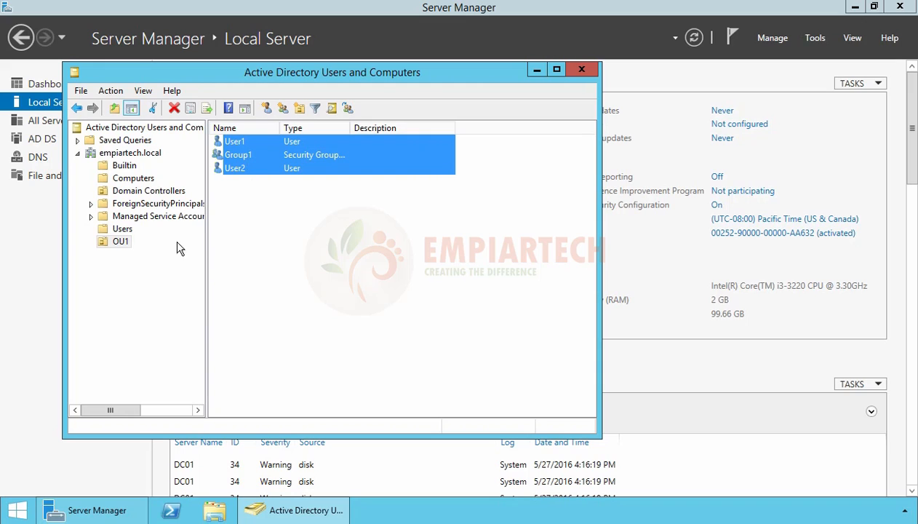
pyautogui.click(125, 244)
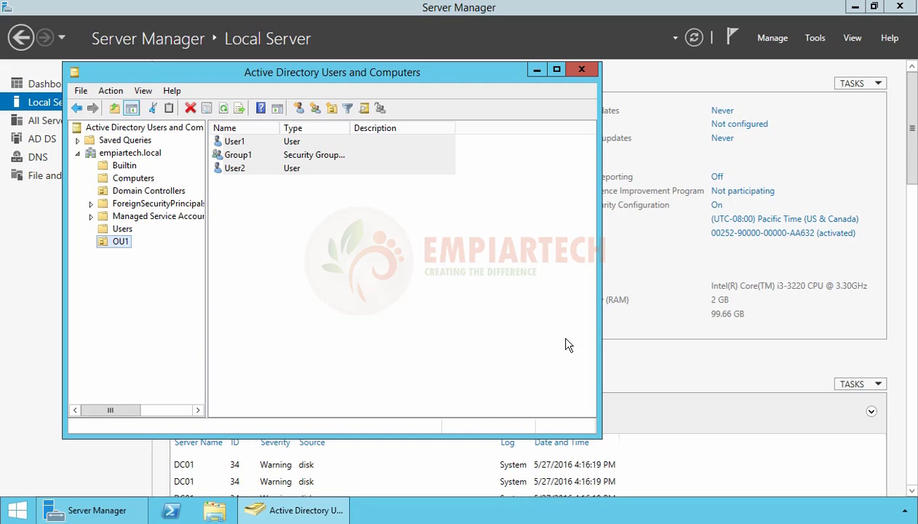
# - Return to Server Manager, launch the Group Policy Management console and maximize its window
pyautogui.click(713, 378)
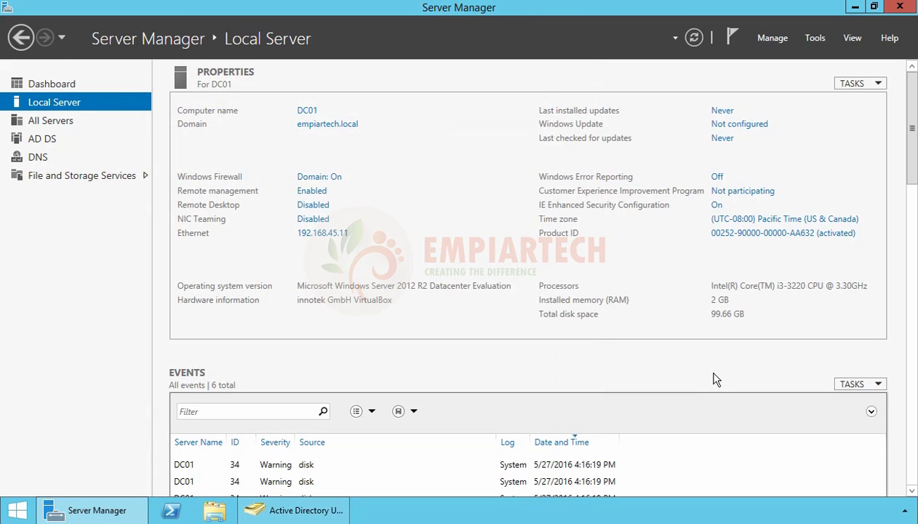
pyautogui.click(814, 44)
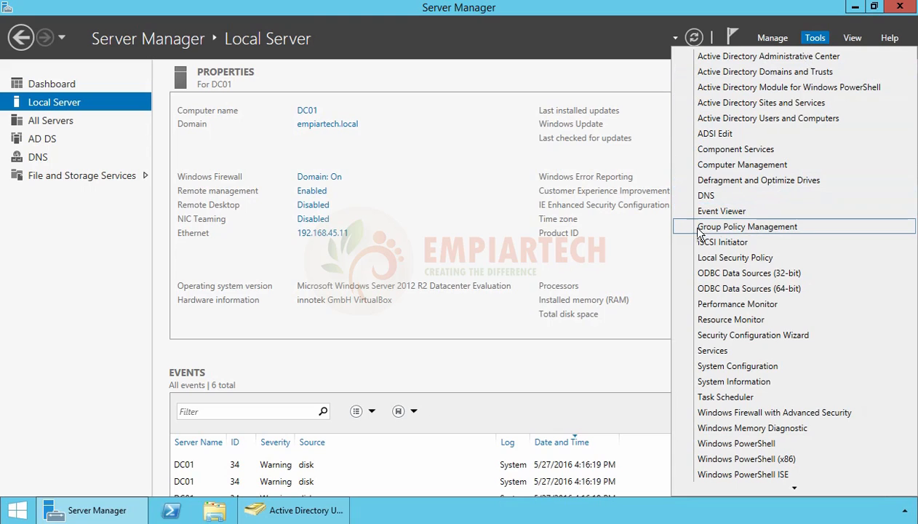
pyautogui.click(793, 229)
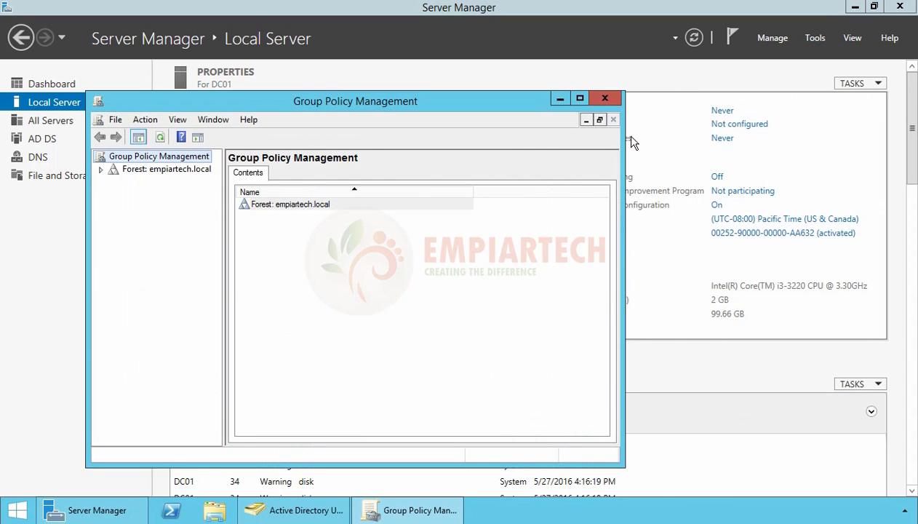
pyautogui.click(580, 98)
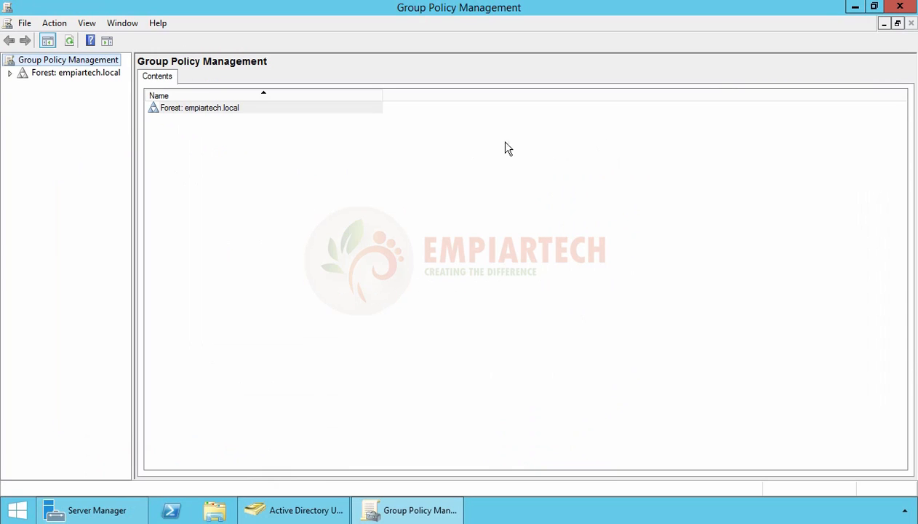
# - Expand the forest down to the Group Policy Objects container of the empiartech.local domain and widen the console tree
pyautogui.doubleClick(96, 78)
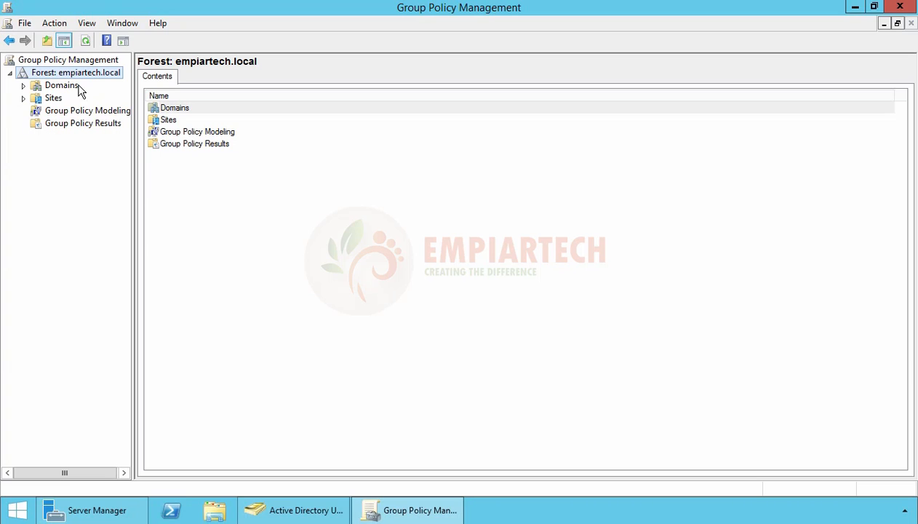
pyautogui.doubleClick(63, 85)
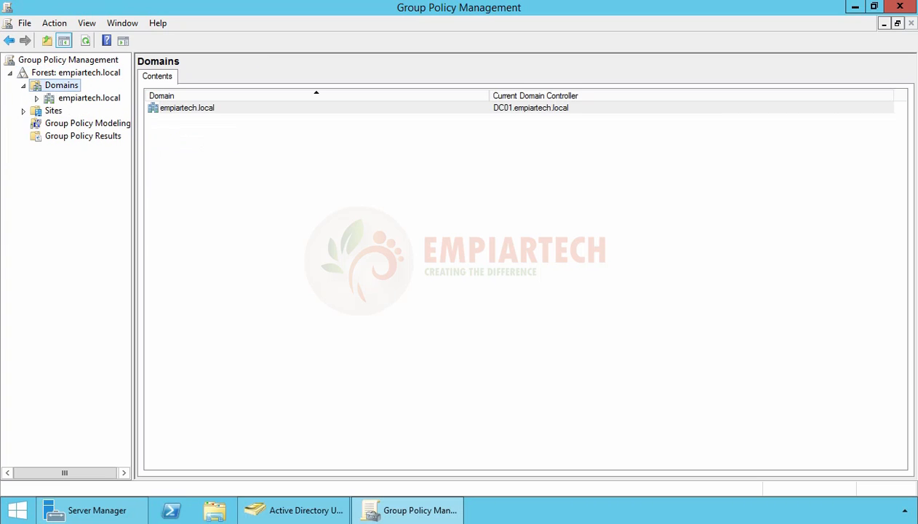
pyautogui.click(74, 99)
pyautogui.doubleClick(81, 100)
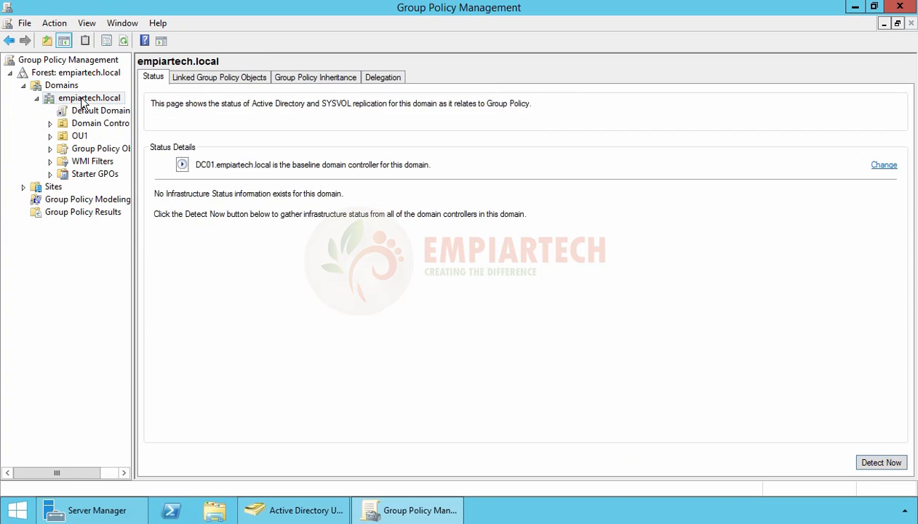
pyautogui.click(81, 99)
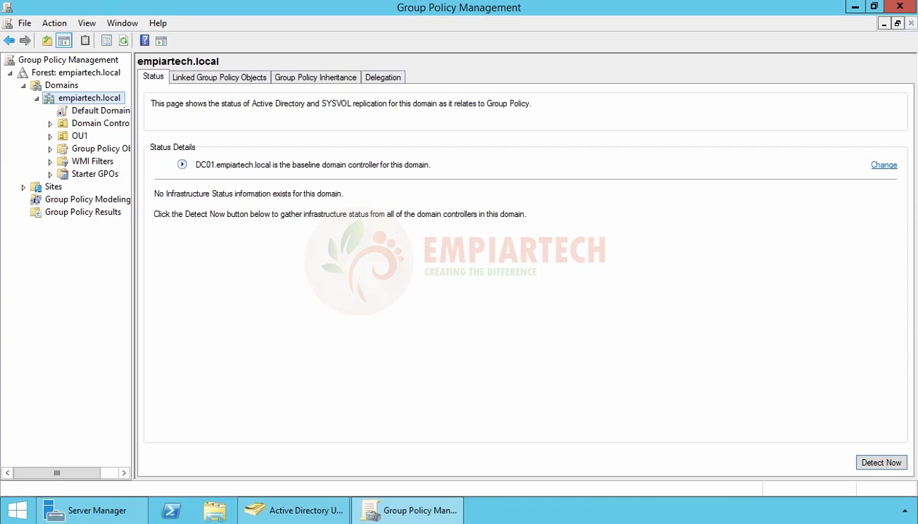
pyautogui.moveTo(132, 168); pyautogui.dragTo(191, 169)
pyautogui.click(109, 149)
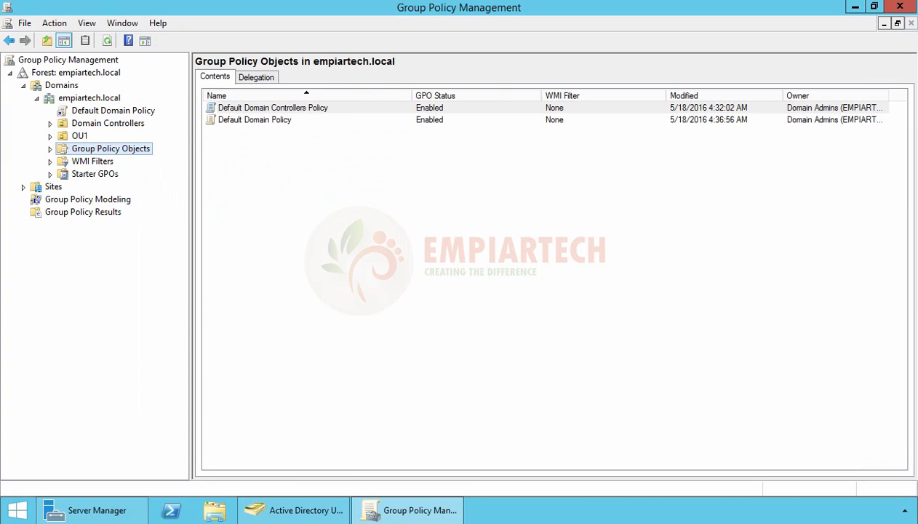
pyautogui.doubleClick(133, 150)
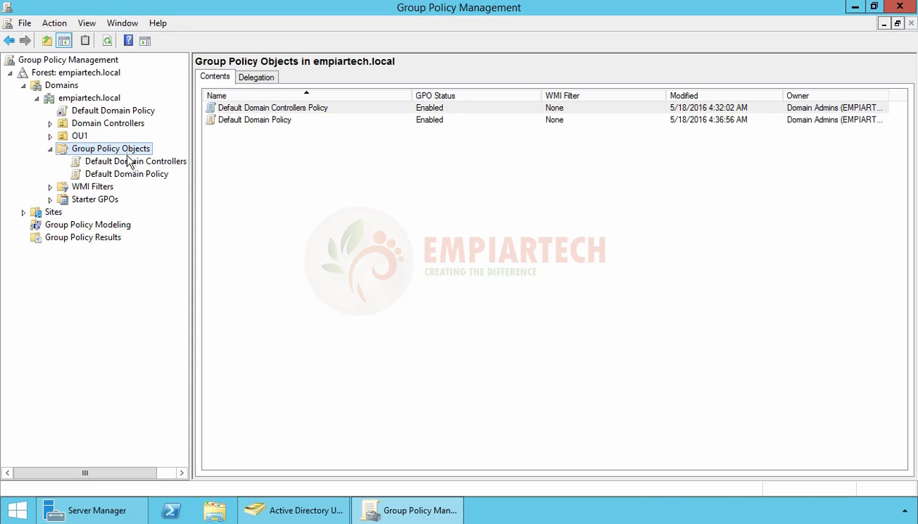
# - Create a new group policy object named GPO1 in the Group Policy Objects container, without a source starter GPO
pyautogui.rightClick(128, 152)
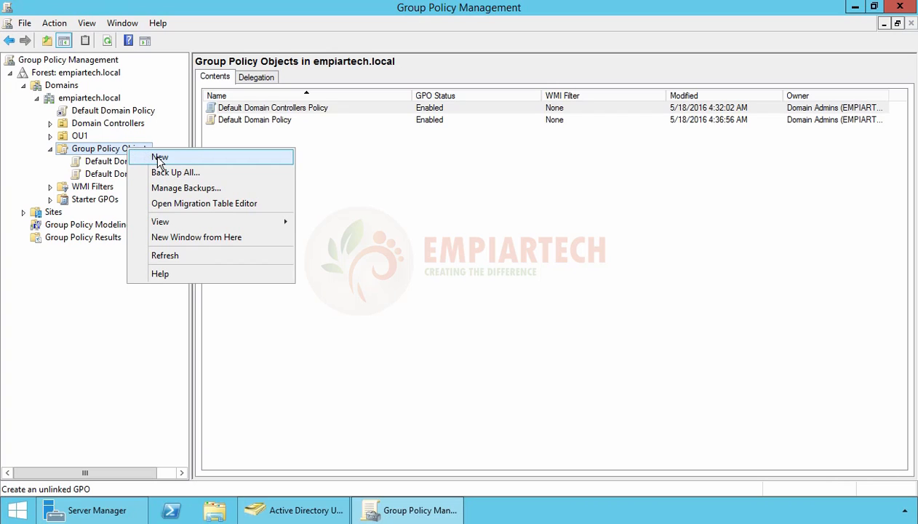
pyautogui.click(159, 158)
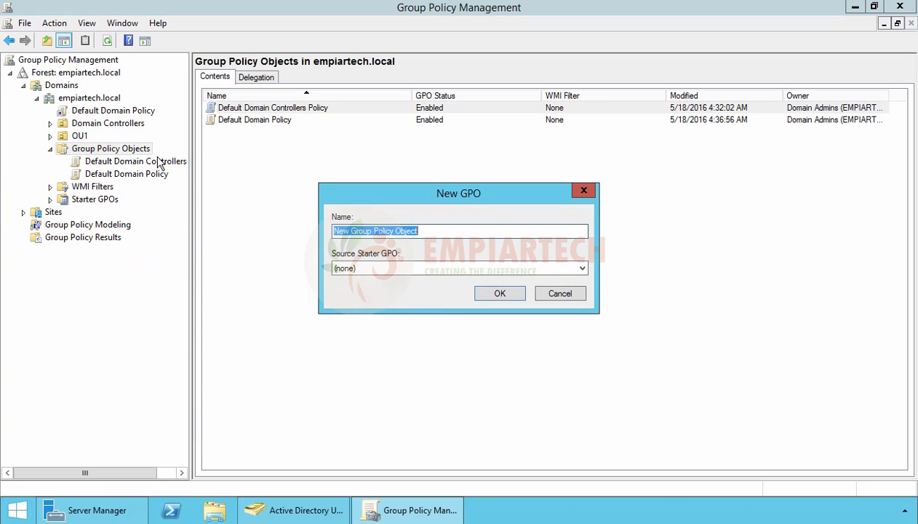
pyautogui.write('GPO1')
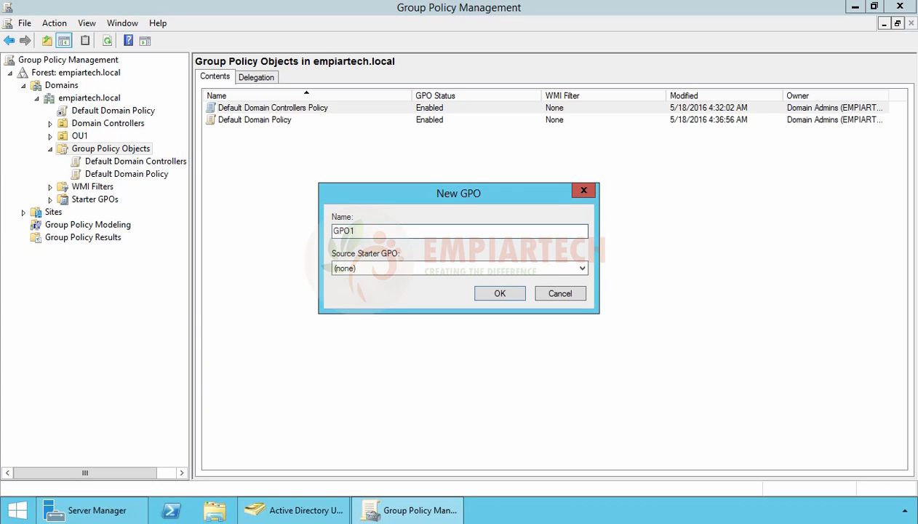
pyautogui.click(498, 293)
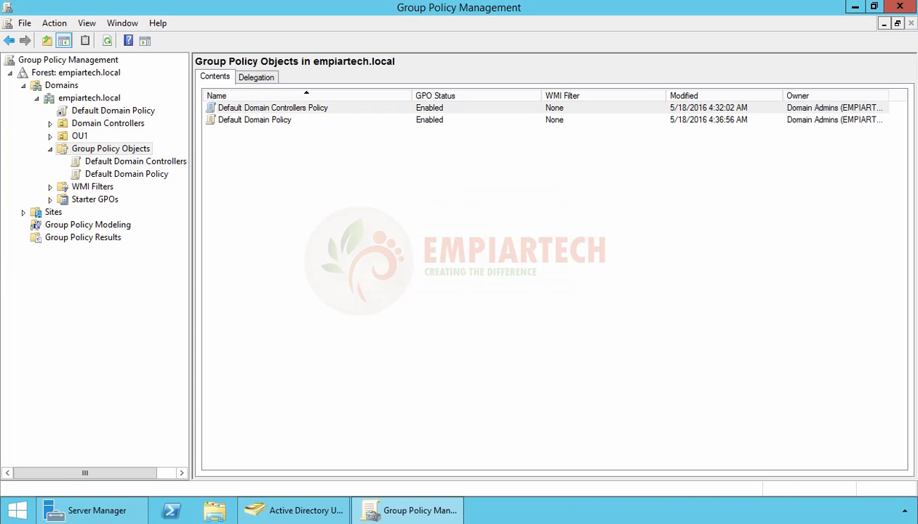
# - Generate the settings report of GPO1, adding about:security_mmc.exe to the trusted sites
pyautogui.click(95, 187)
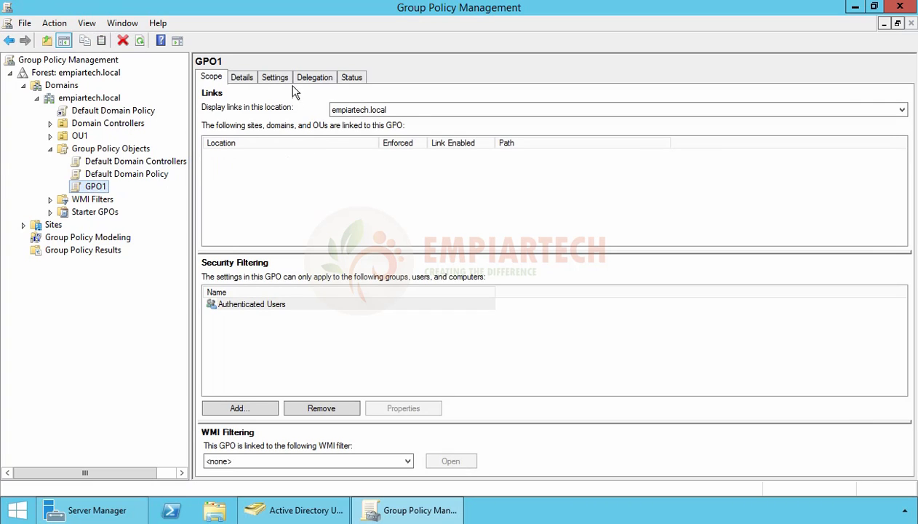
pyautogui.click(275, 77)
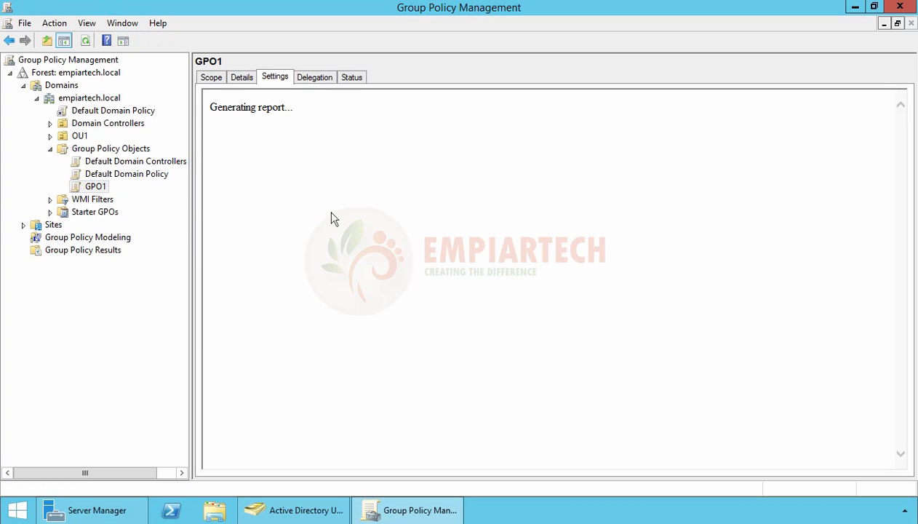
pyautogui.click(562, 267)
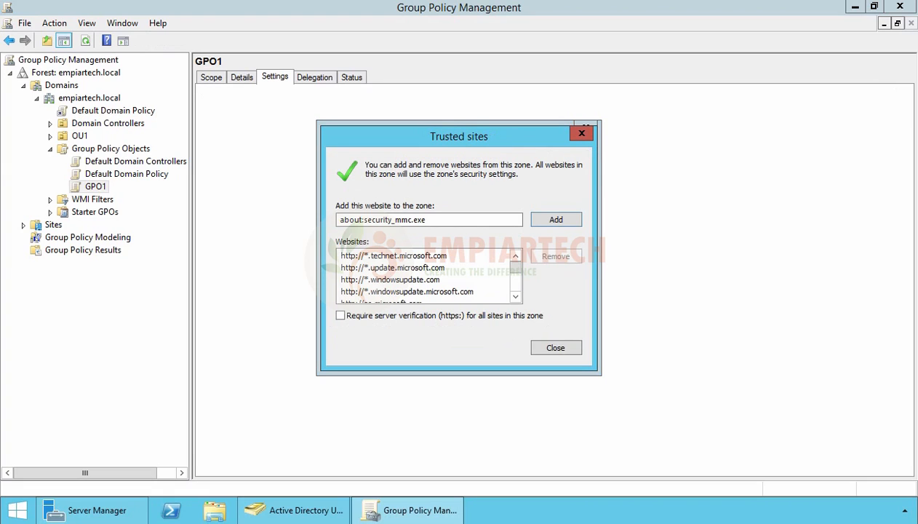
pyautogui.click(551, 219)
pyautogui.click(556, 347)
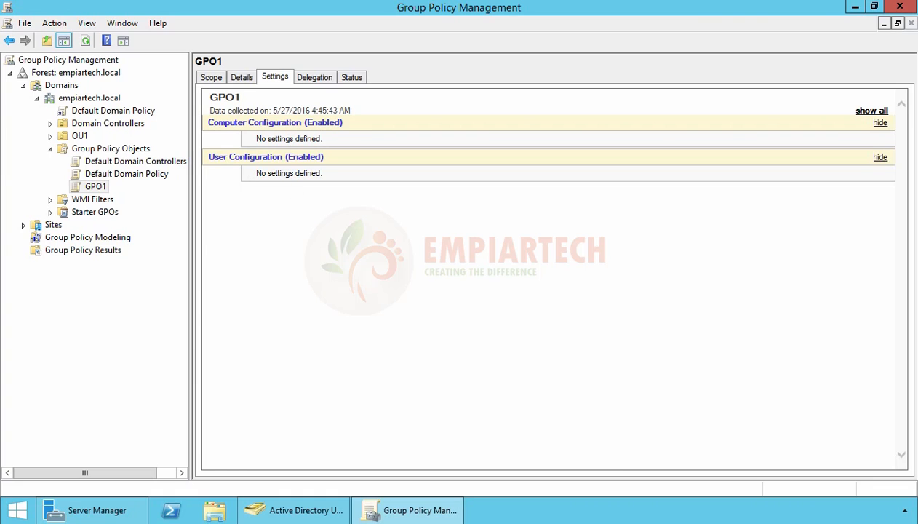
# - Examine GPO1's details, highlighting its unique ID, and review its scope with the links and security filtering
pyautogui.click(240, 78)
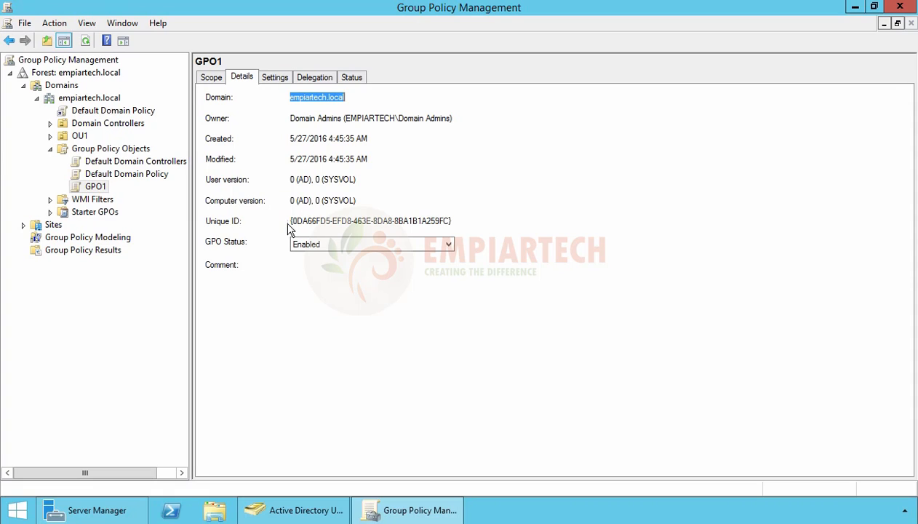
pyautogui.click(455, 220)
pyautogui.moveTo(456, 221); pyautogui.dragTo(258, 220)
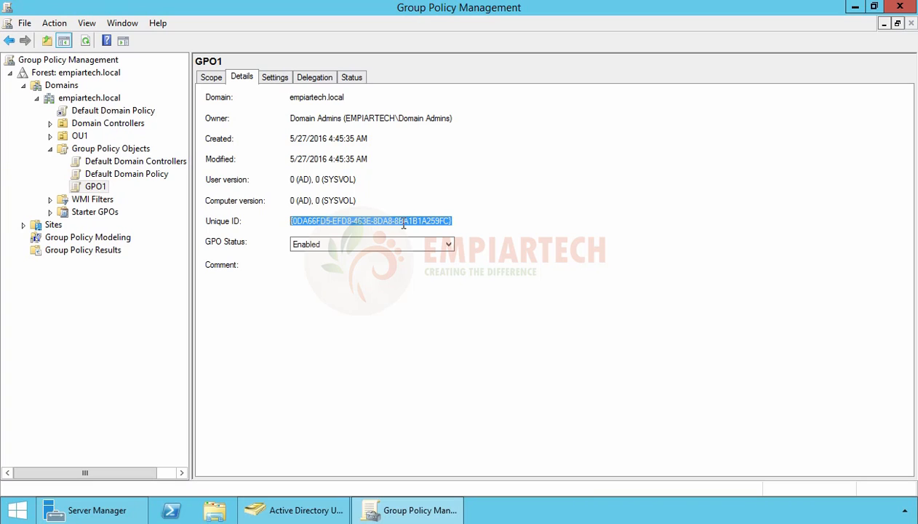
pyautogui.click(212, 79)
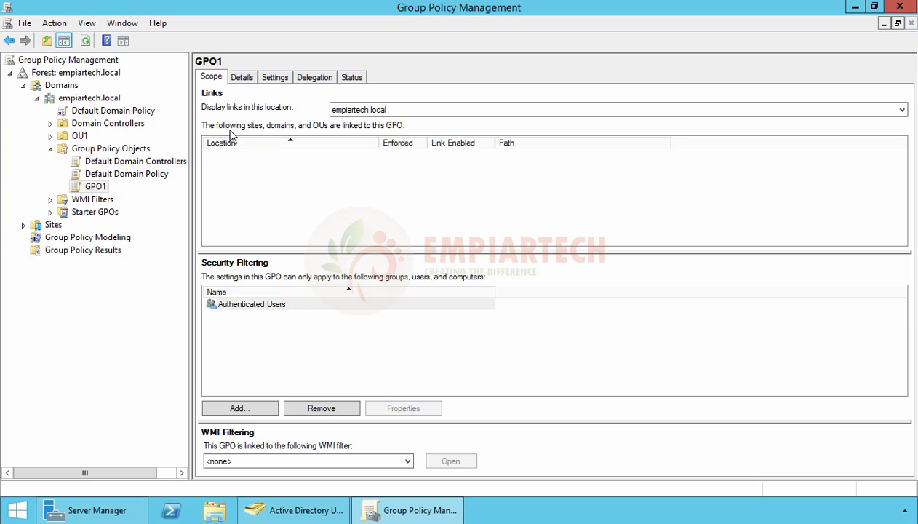
pyautogui.click(285, 138)
# - Open GPO1 for editing in a maximized editor with a wider tree, and view its Computer Configuration and User Configuration nodes
pyautogui.click(95, 188)
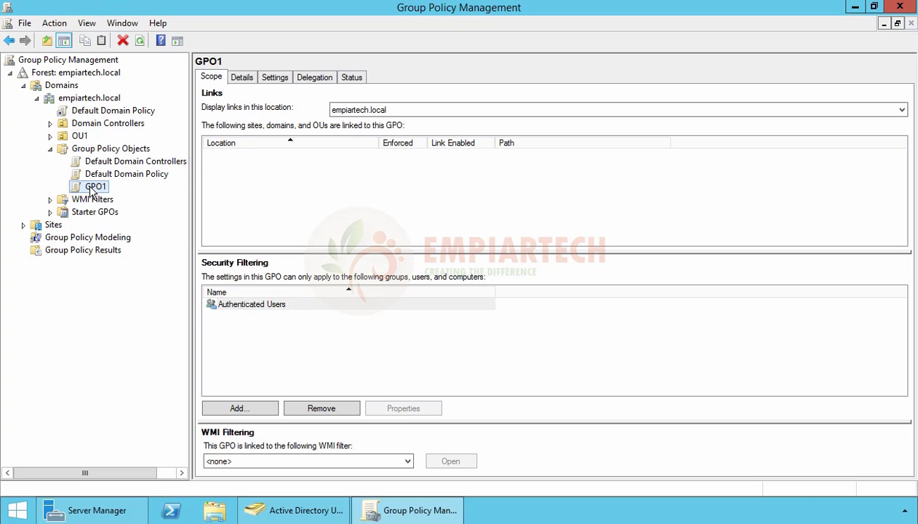
pyautogui.rightClick(103, 185)
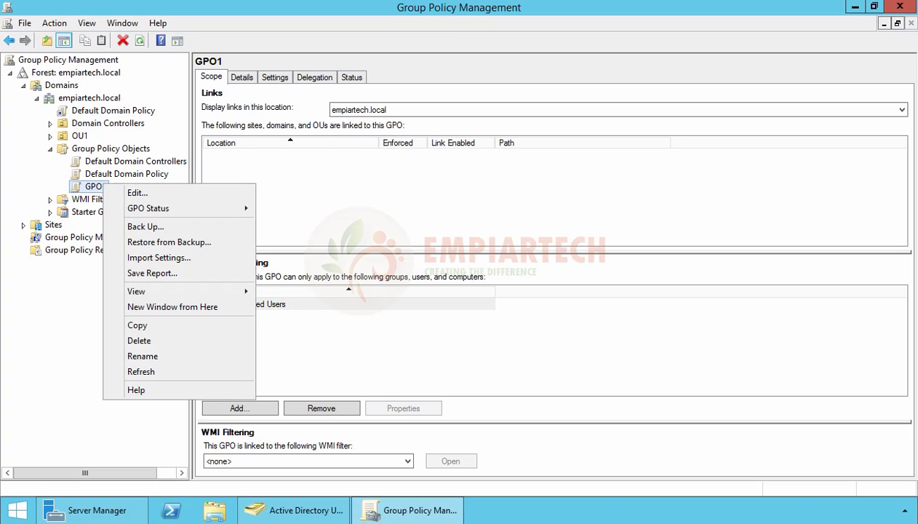
pyautogui.click(136, 193)
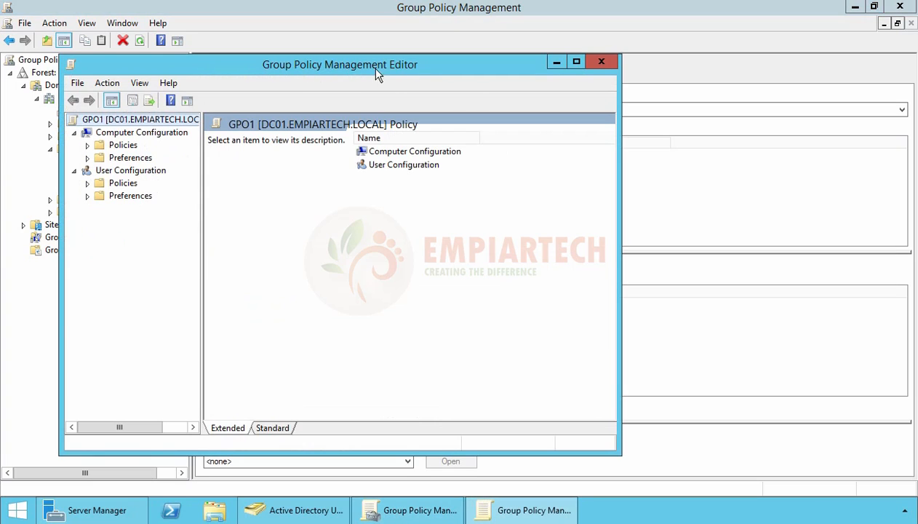
pyautogui.click(580, 63)
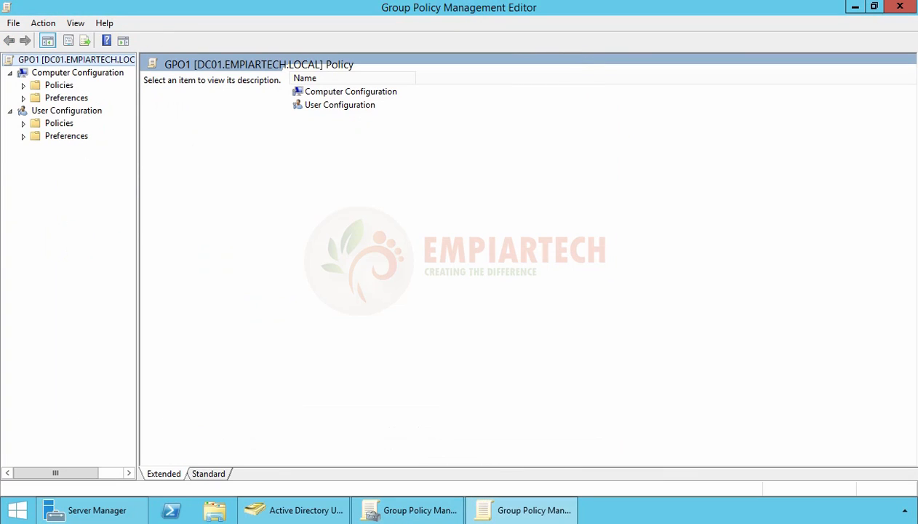
pyautogui.moveTo(136, 151); pyautogui.dragTo(236, 159)
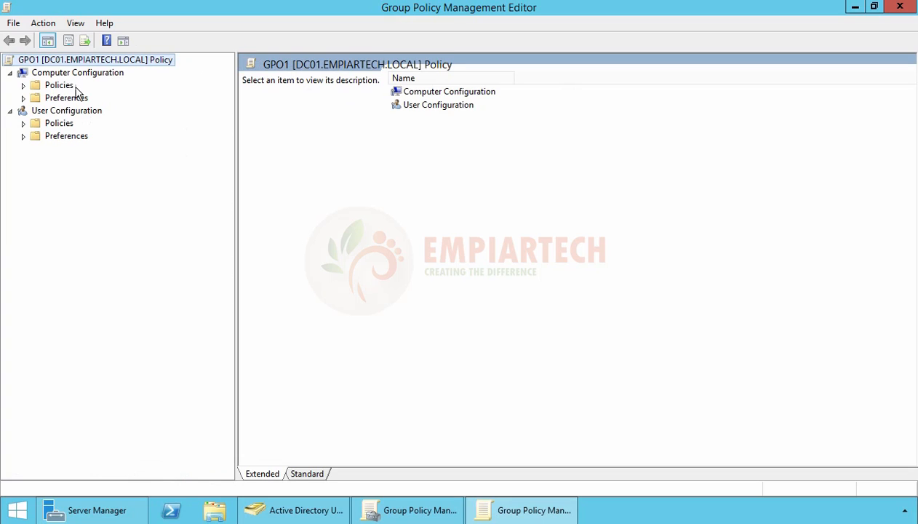
pyautogui.click(77, 75)
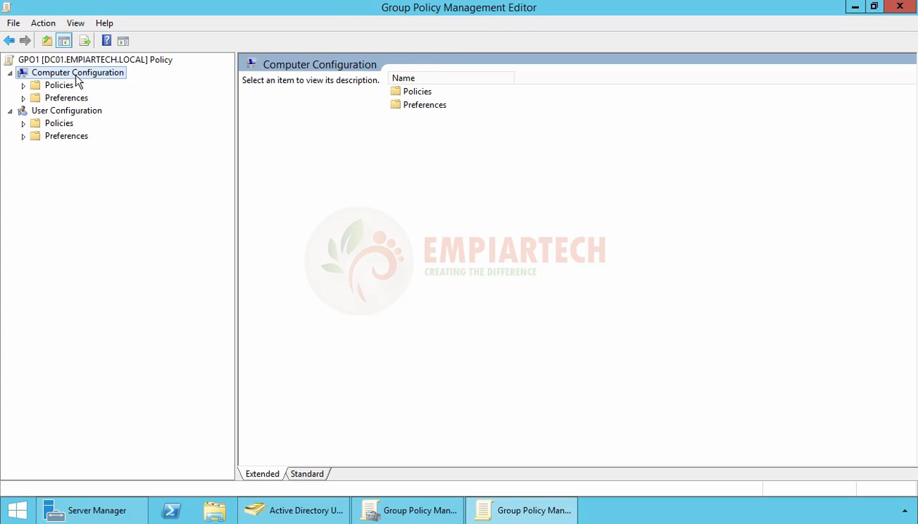
pyautogui.click(63, 113)
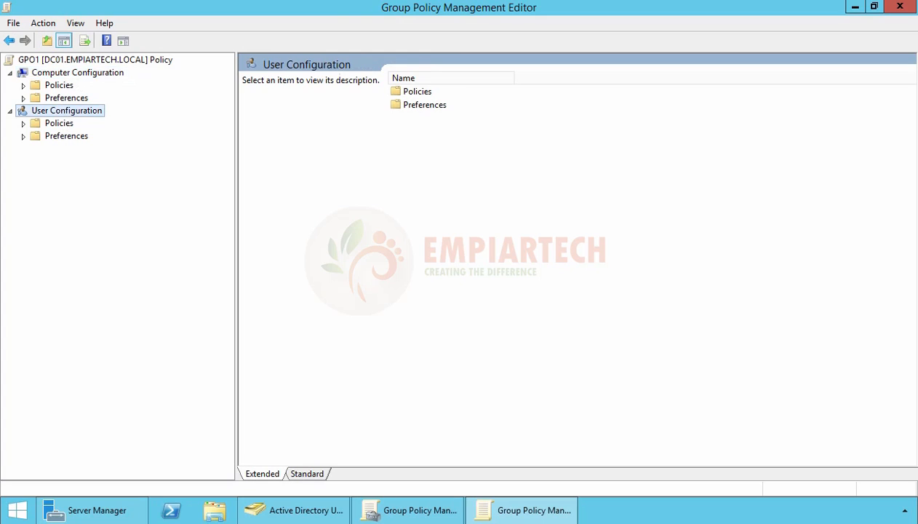
# - Open the Prevent access to registry editing tools policy under User Configuration, Policies, Administrative Templates, System
pyautogui.doubleClick(63, 125)
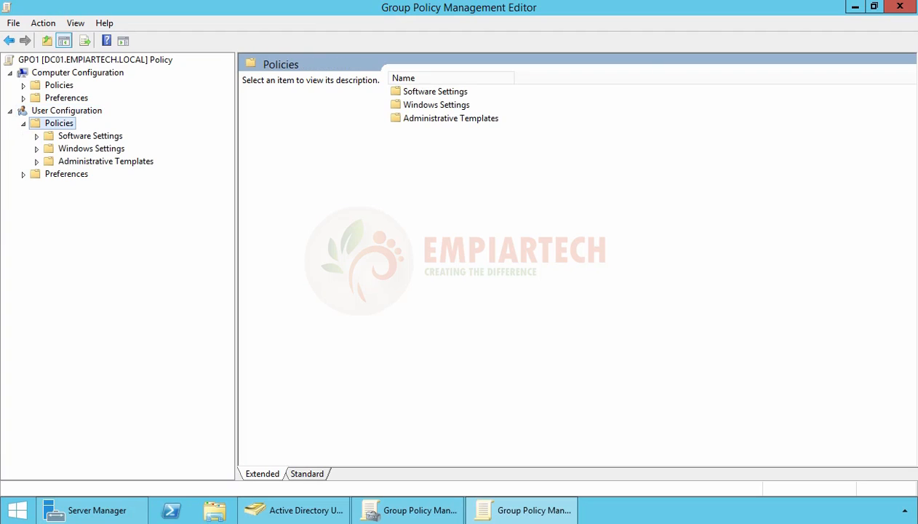
pyautogui.doubleClick(86, 162)
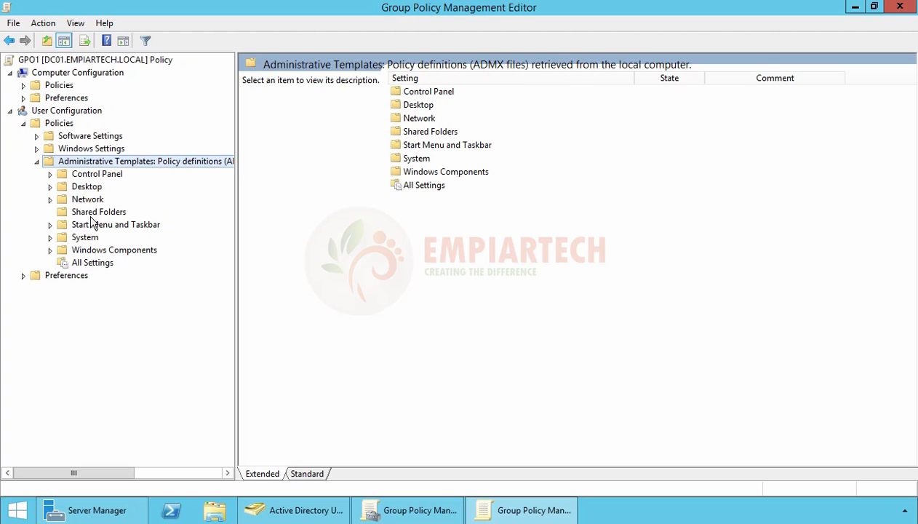
pyautogui.click(91, 239)
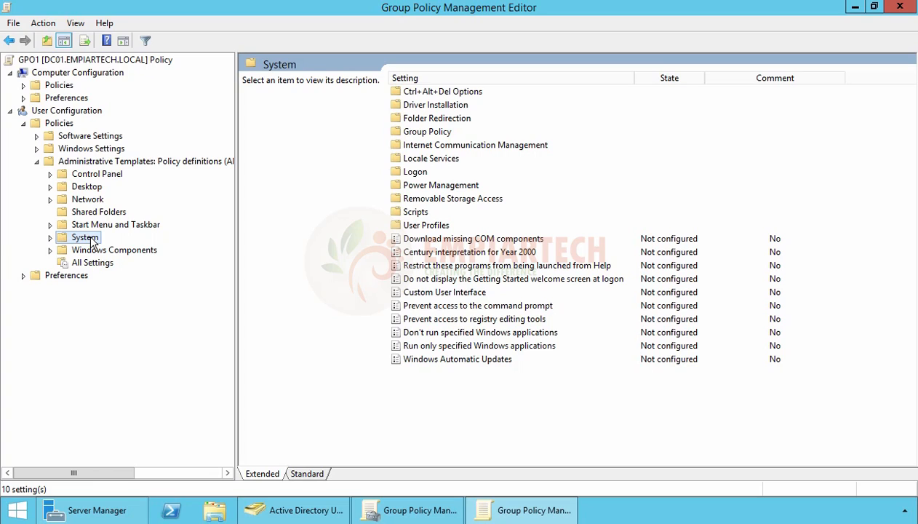
pyautogui.click(477, 318)
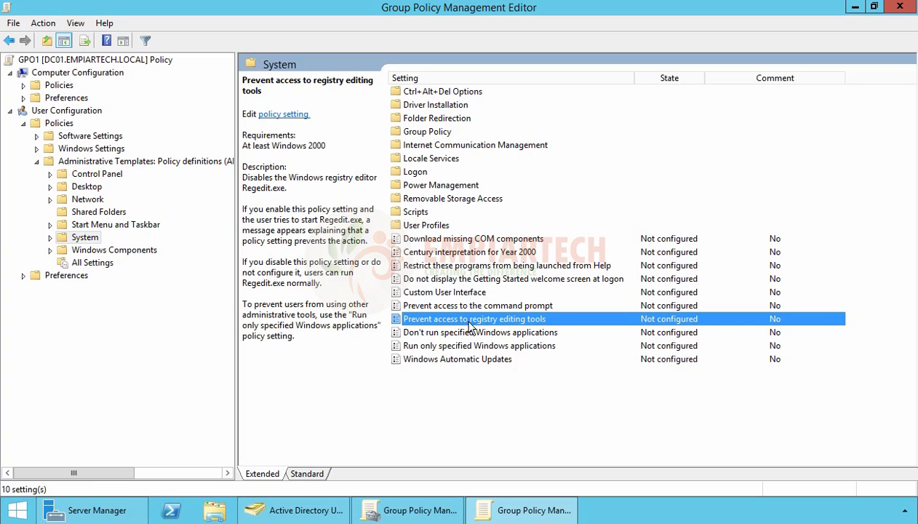
pyautogui.doubleClick(525, 323)
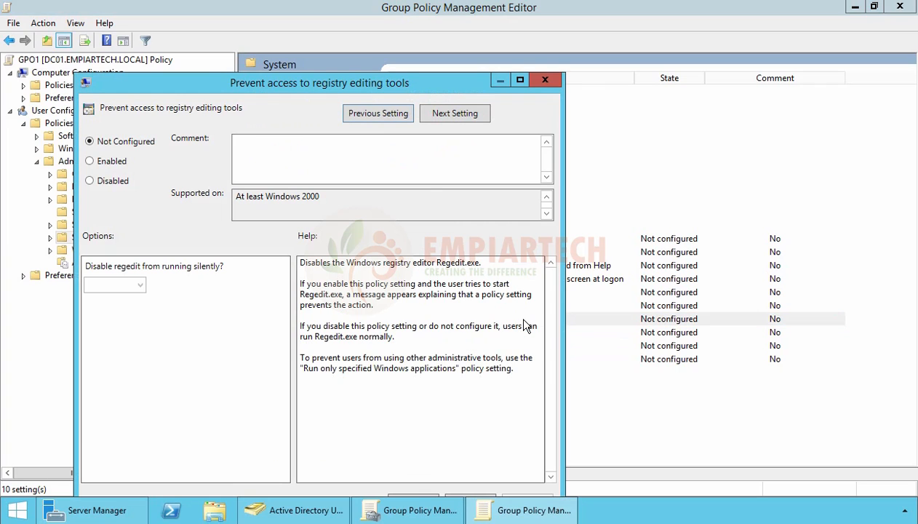
pyautogui.moveTo(285, 82); pyautogui.dragTo(295, 26)
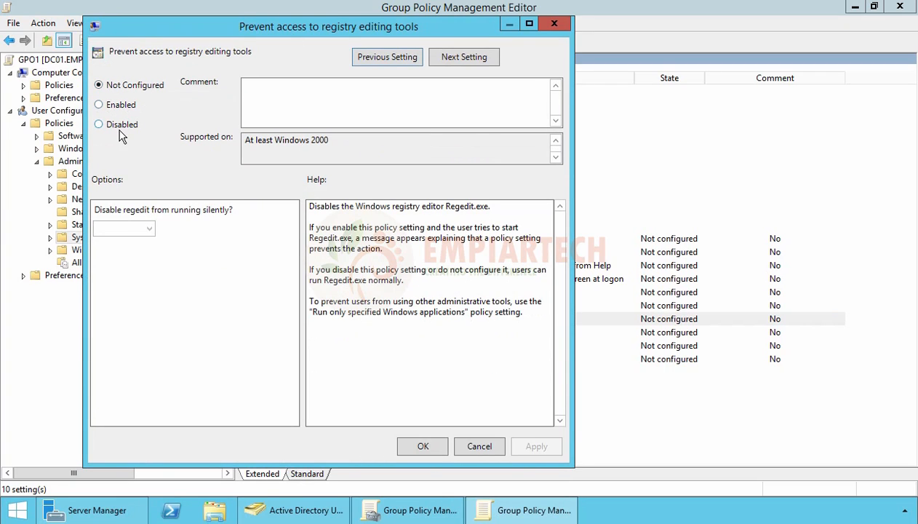
# - Enable the registry editing tools policy with Disable regedit from running silently set to Yes, and apply it
pyautogui.click(109, 107)
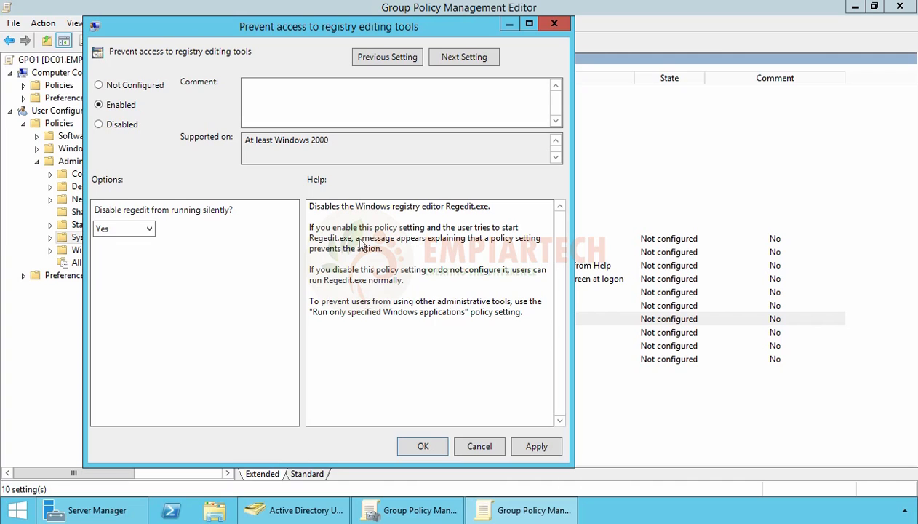
pyautogui.click(146, 228)
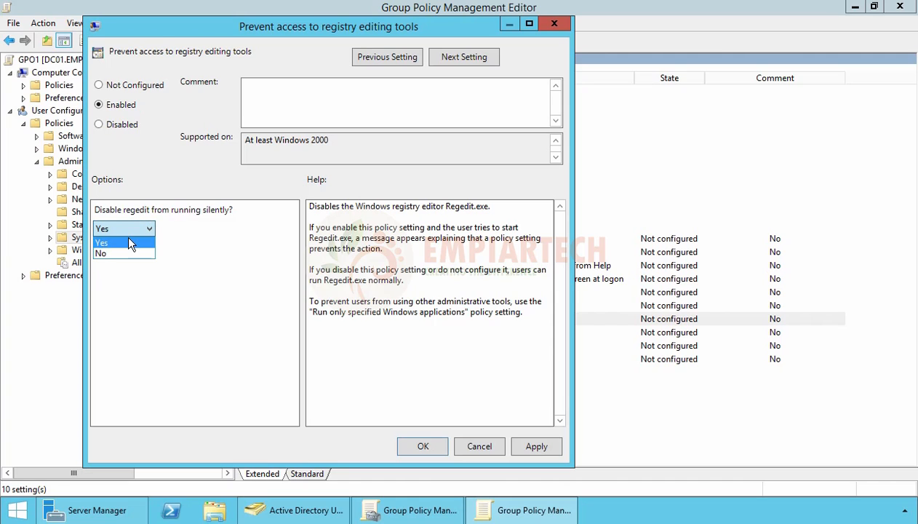
pyautogui.click(127, 242)
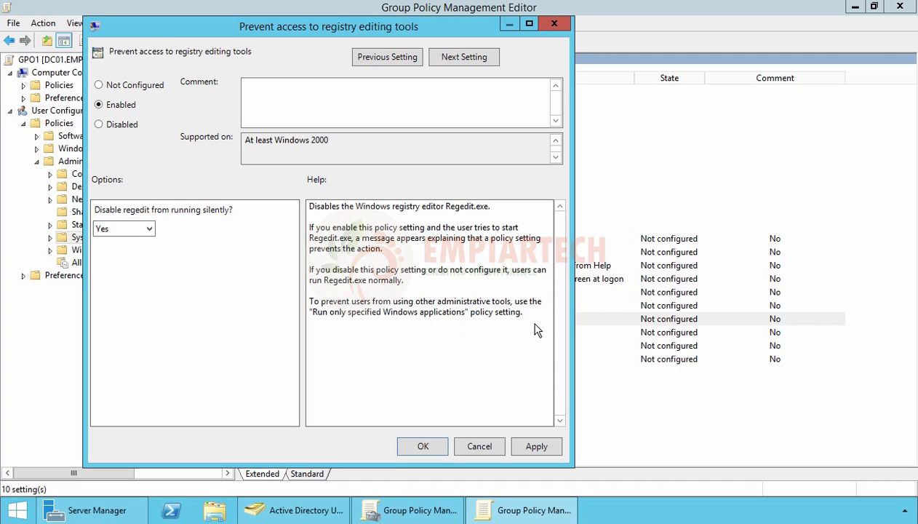
pyautogui.moveTo(526, 314); pyautogui.dragTo(303, 198)
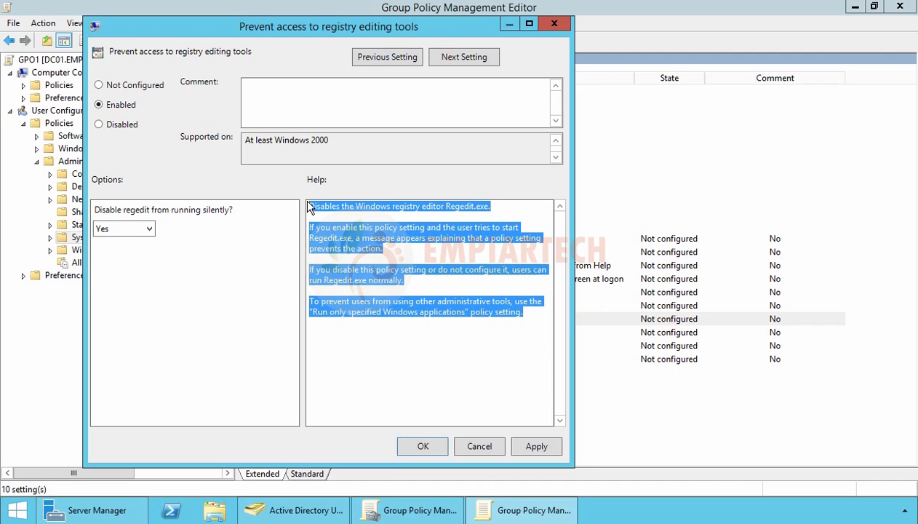
pyautogui.click(393, 335)
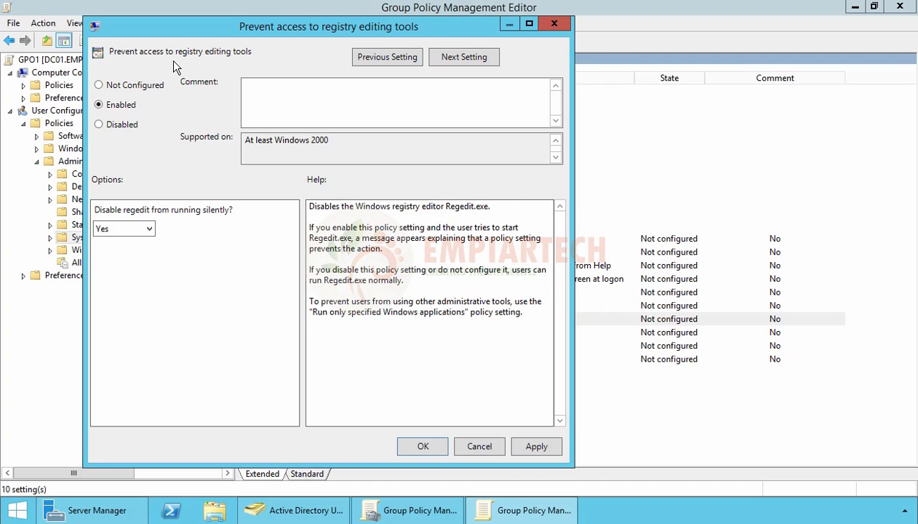
pyautogui.click(536, 448)
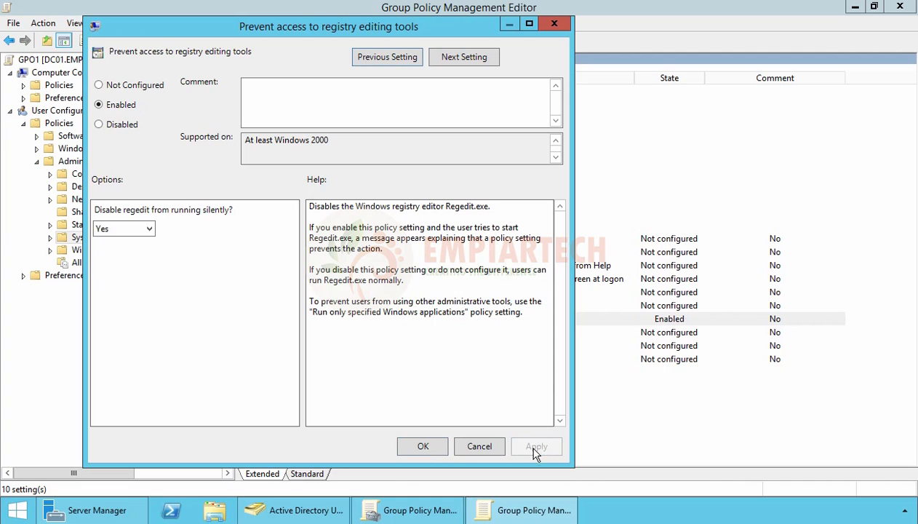
pyautogui.click(424, 440)
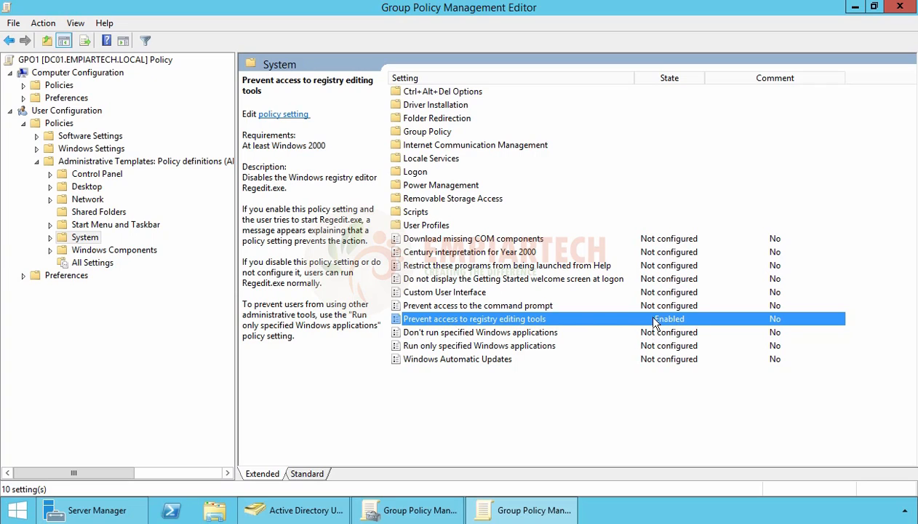
# - Close the policy editor and refresh GPO1's settings report, expanding Administrative Templates and System under User Configuration
pyautogui.click(899, 7)
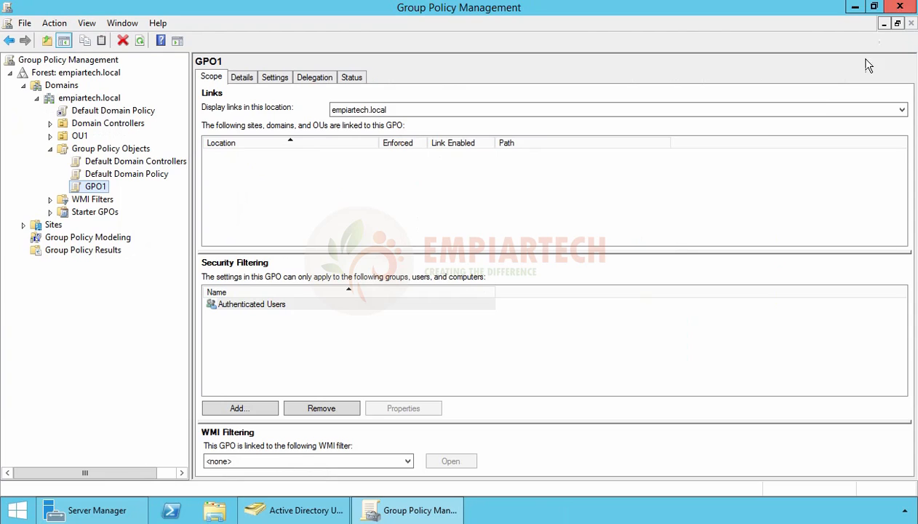
pyautogui.click(276, 79)
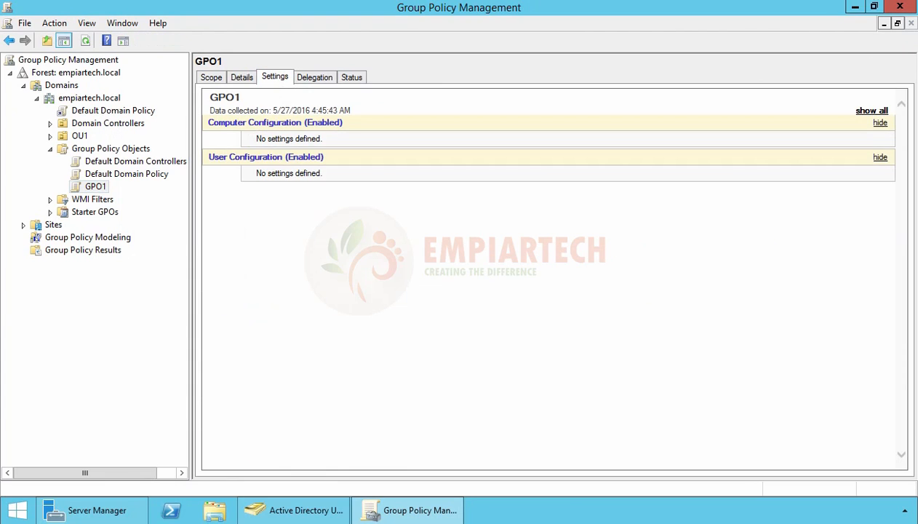
pyautogui.click(86, 41)
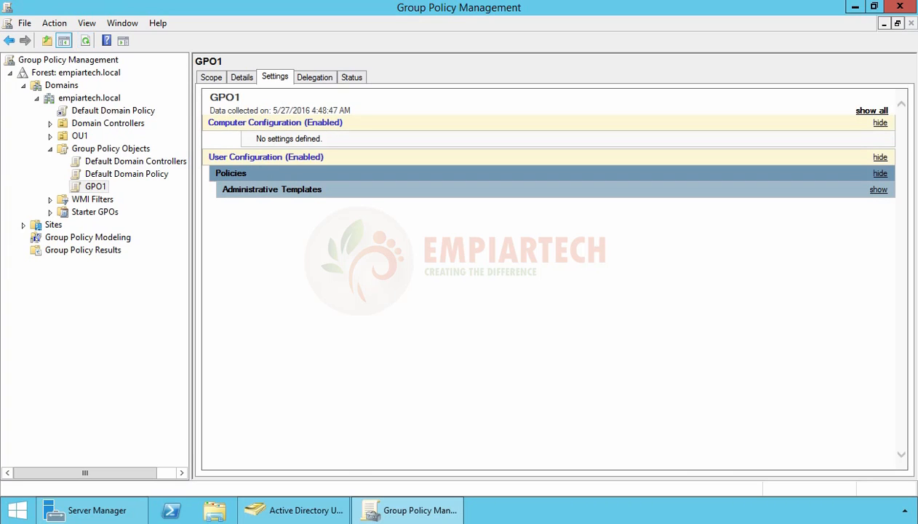
pyautogui.click(253, 195)
pyautogui.click(255, 223)
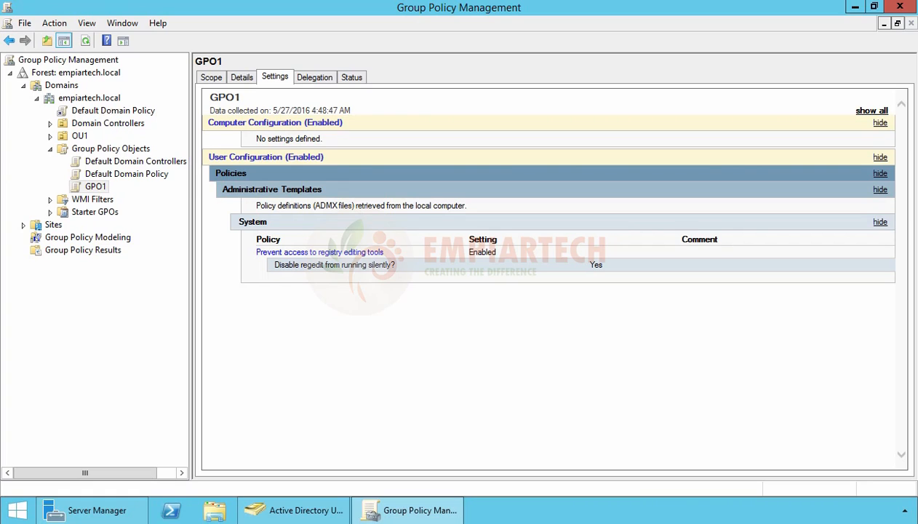
# - Link the existing GPO1 from the empiartech.local domain to the OU1 organizational unit
pyautogui.click(79, 137)
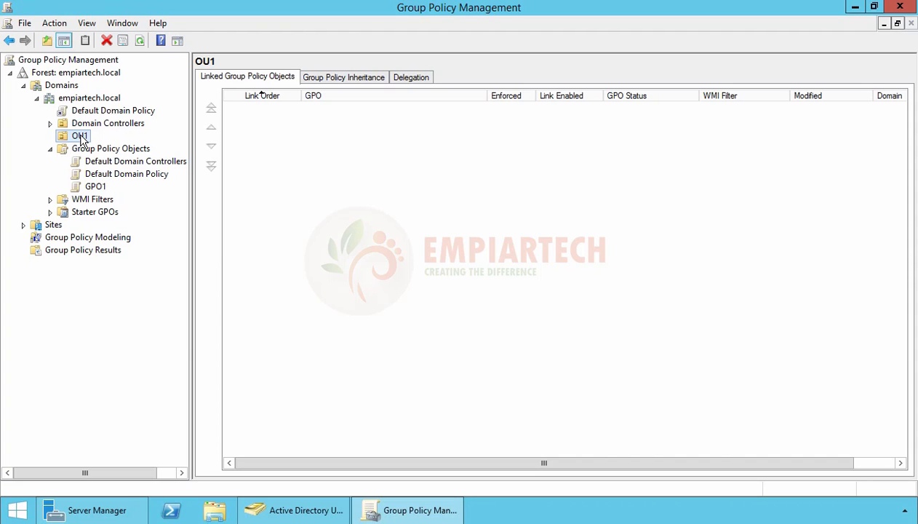
pyautogui.rightClick(82, 140)
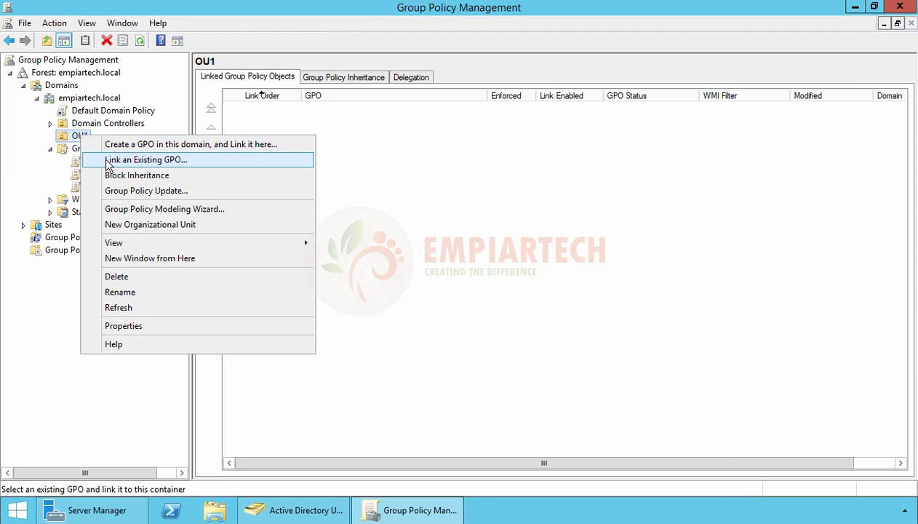
pyautogui.click(230, 169)
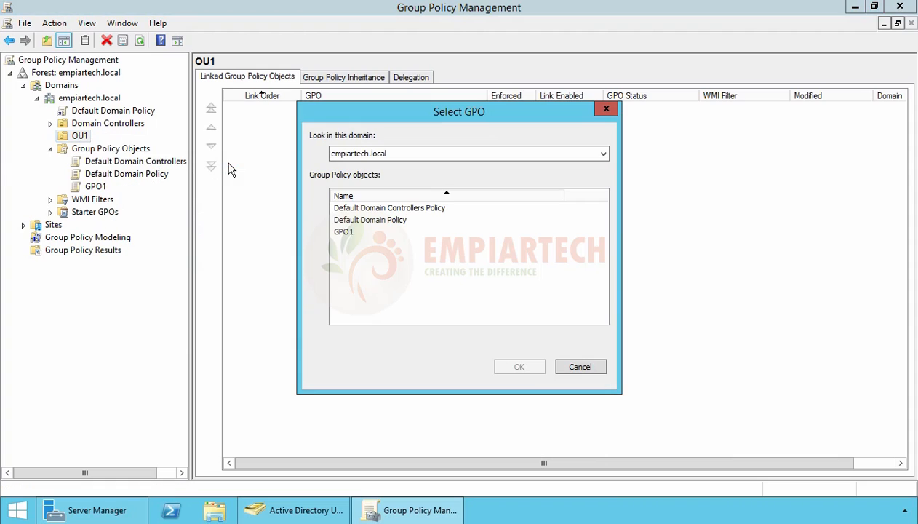
pyautogui.click(347, 233)
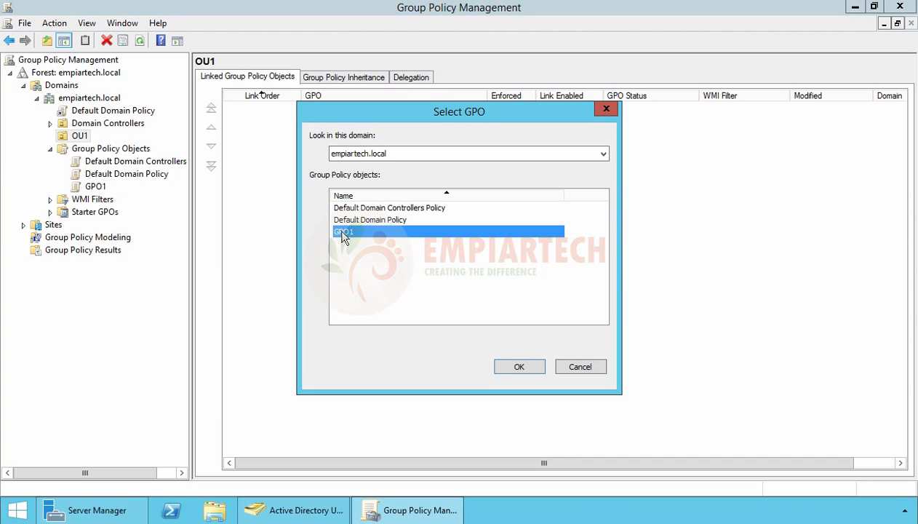
pyautogui.click(520, 367)
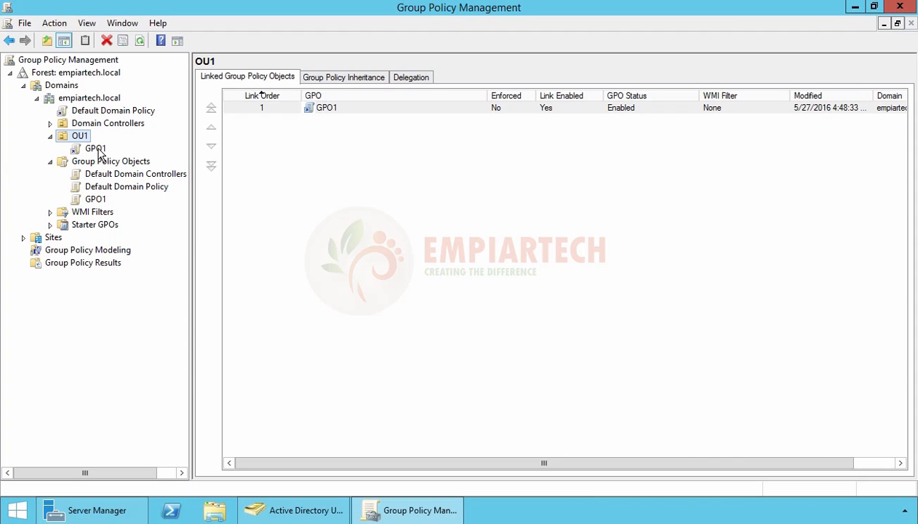
# - Review GPO1's links in its scope and select its link under OU1, turning off the link notice for good
pyautogui.click(93, 203)
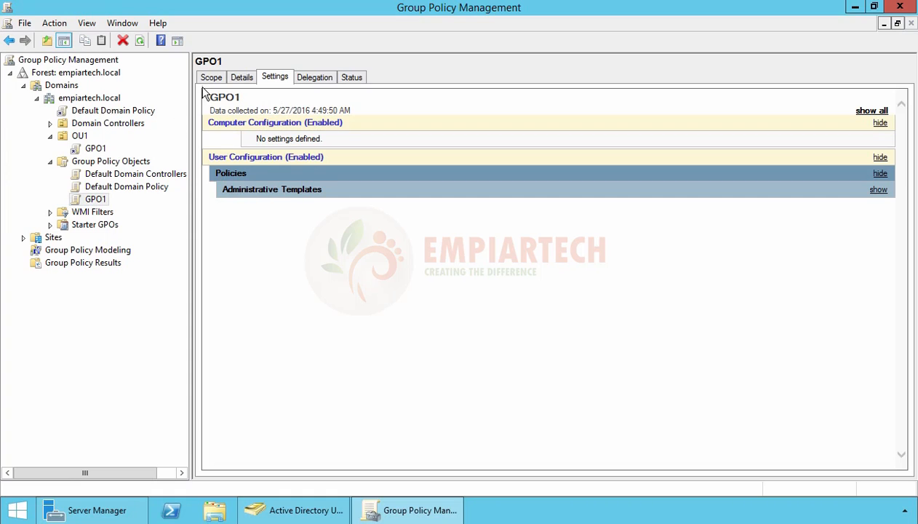
pyautogui.click(210, 80)
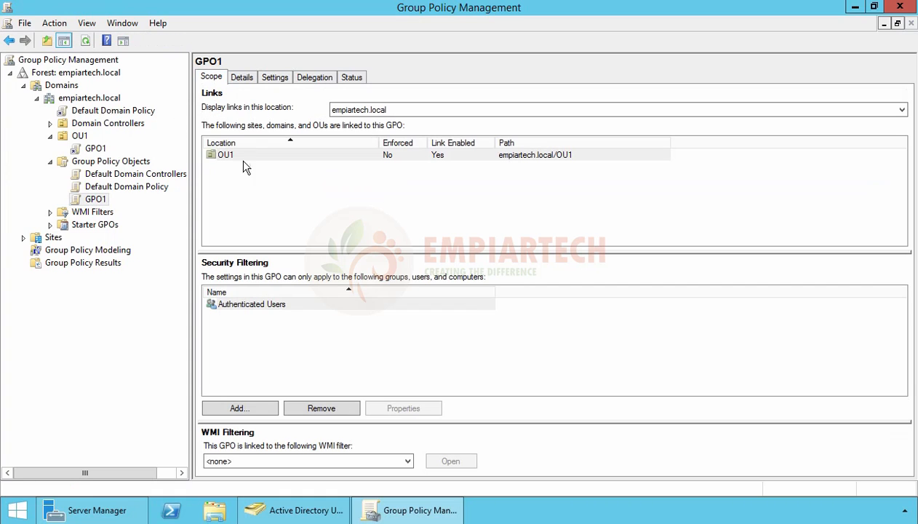
pyautogui.click(227, 158)
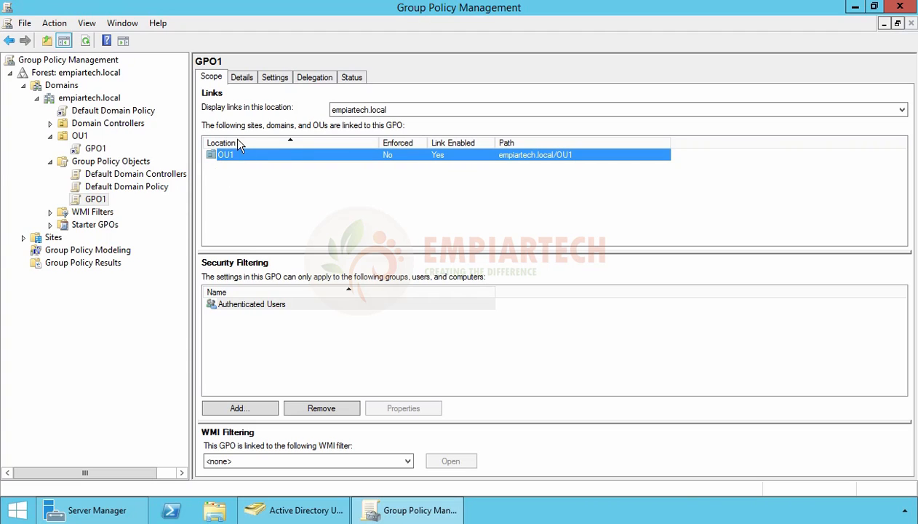
pyautogui.click(91, 150)
pyautogui.click(377, 283)
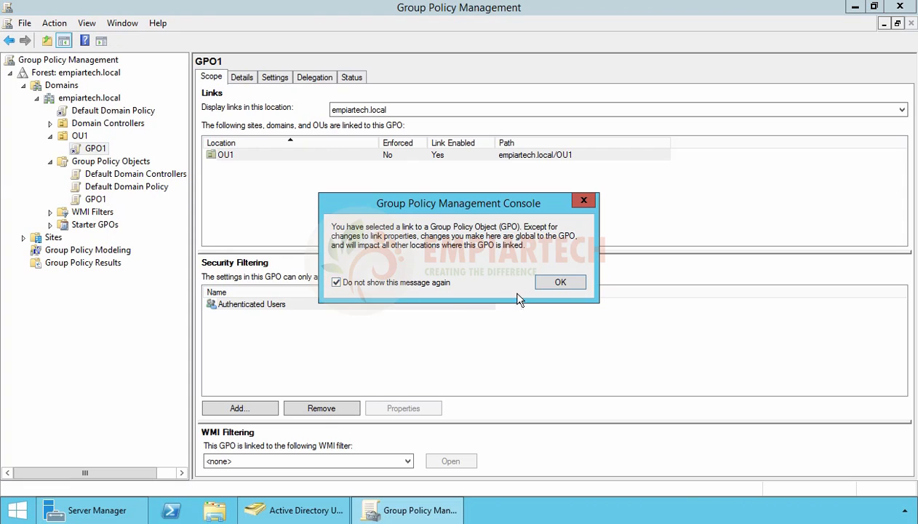
pyautogui.click(560, 282)
# - Delete the GPO1 link from OU1 while keeping the policy object itself
pyautogui.rightClick(102, 152)
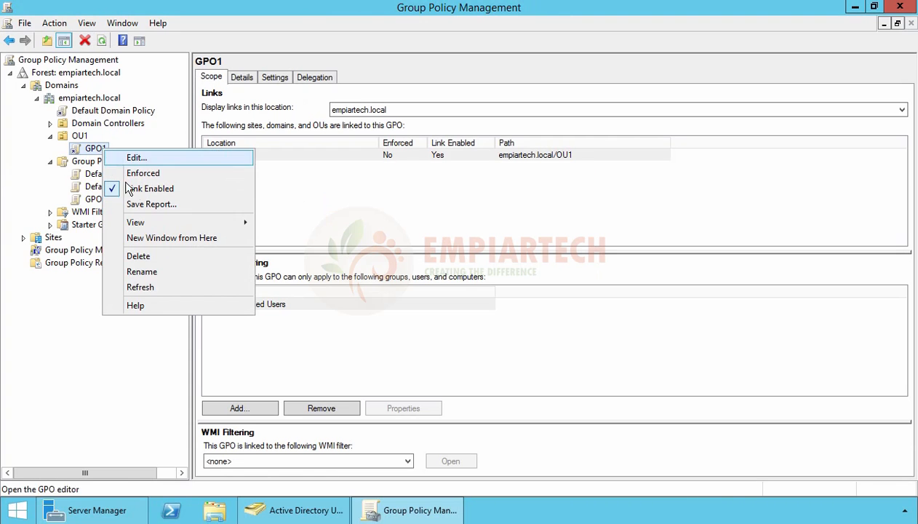
pyautogui.click(106, 254)
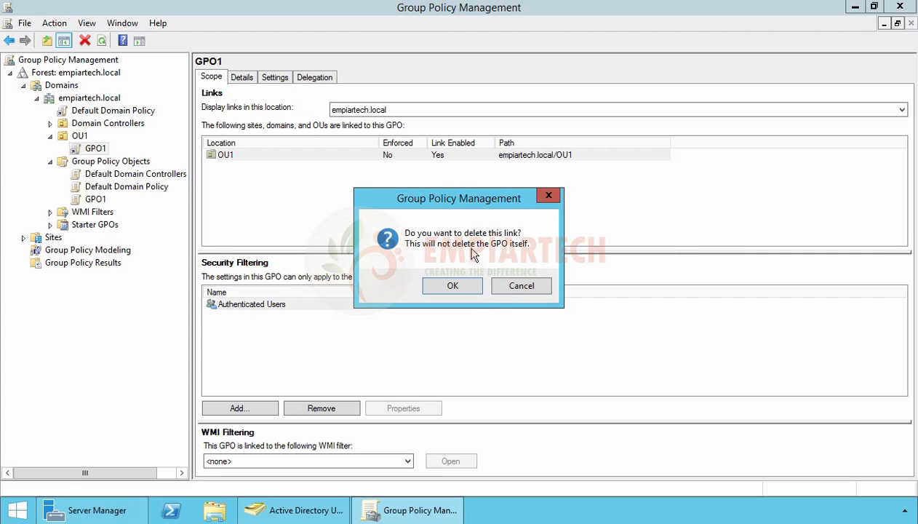
pyautogui.click(463, 284)
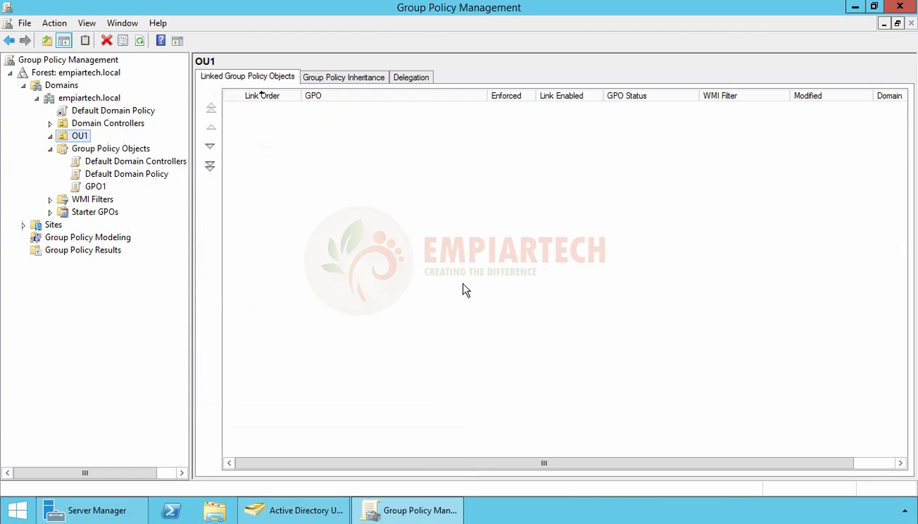
# - Check the links of GPO1 and OU1, link GPO1 to OU1 by moving it onto the unit, and select the link
pyautogui.click(86, 185)
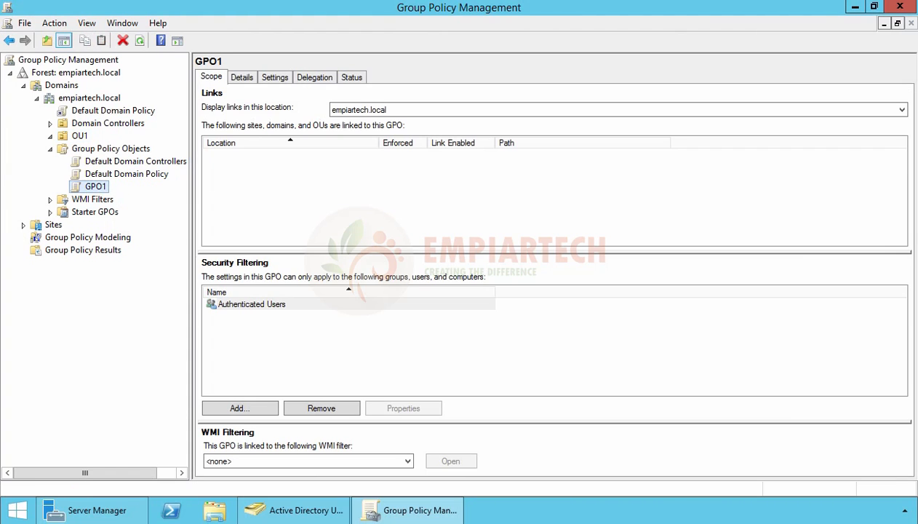
pyautogui.click(77, 139)
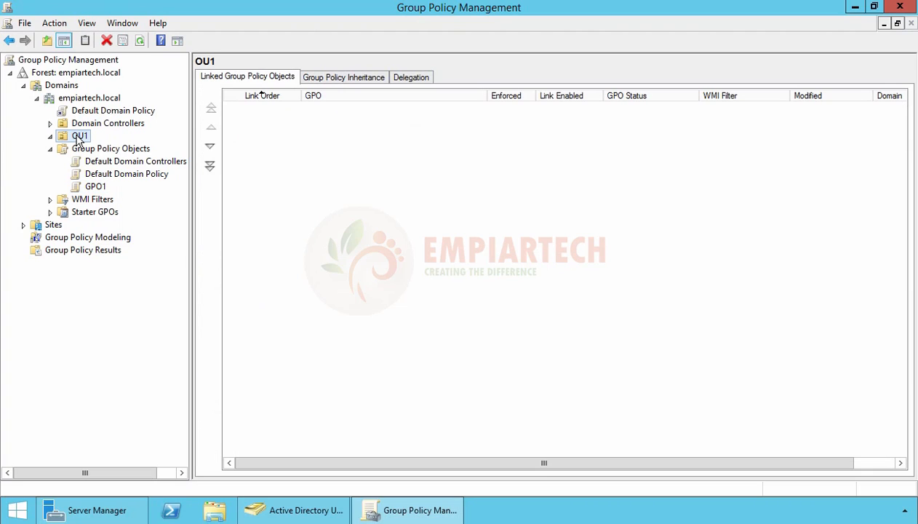
pyautogui.click(94, 188)
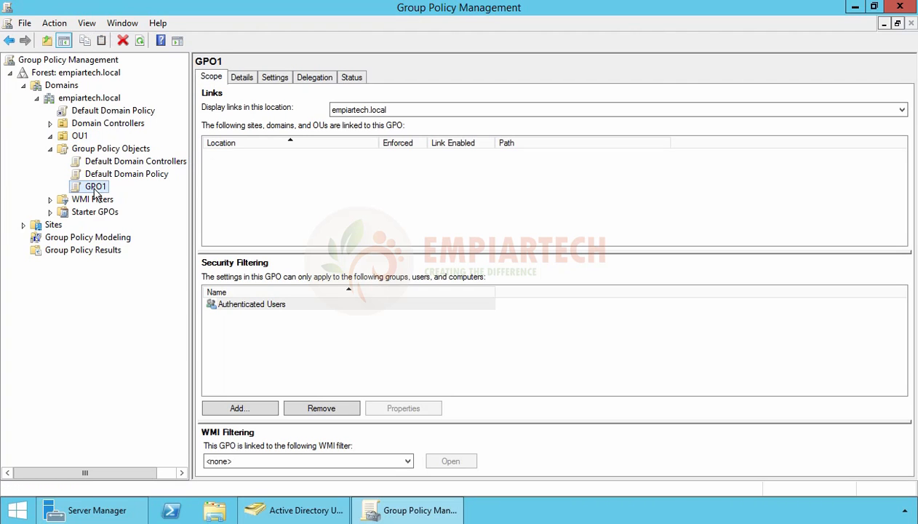
pyautogui.moveTo(93, 190); pyautogui.dragTo(91, 172)
pyautogui.moveTo(91, 150); pyautogui.dragTo(85, 141)
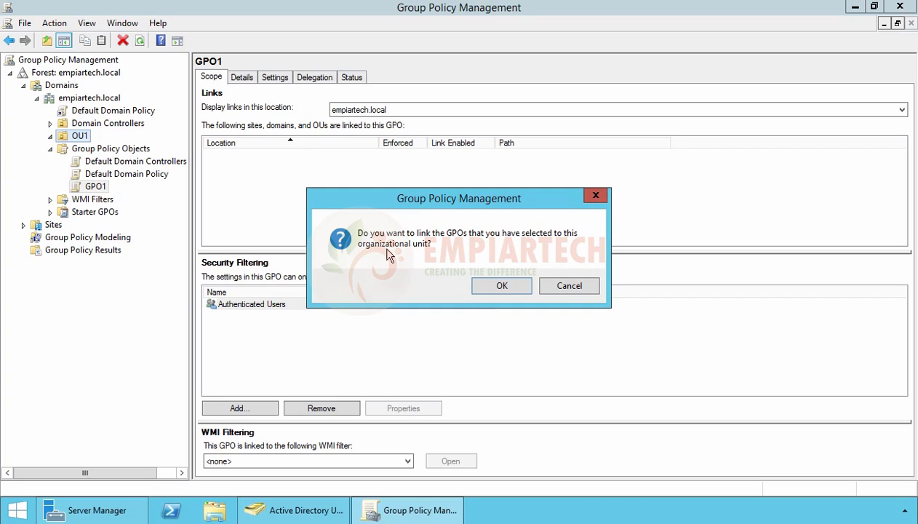
pyautogui.click(512, 286)
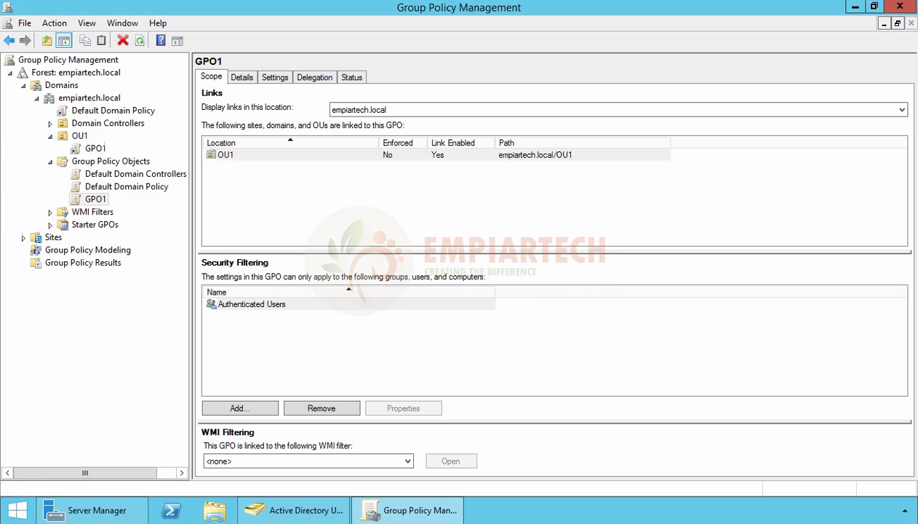
pyautogui.click(92, 149)
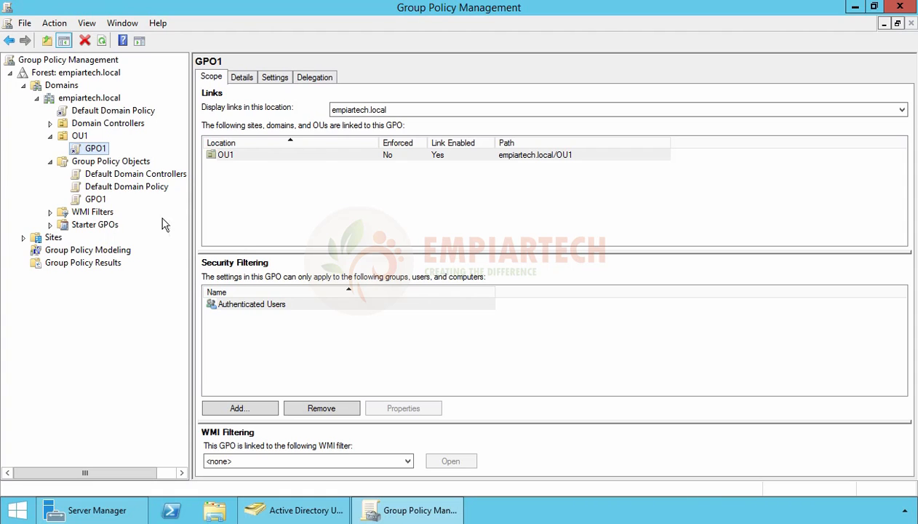
# - Switch to Active Directory Users and Computers to check the user, and verify which account is signed in on the client PC
pyautogui.click(298, 510)
pyautogui.click(246, 143)
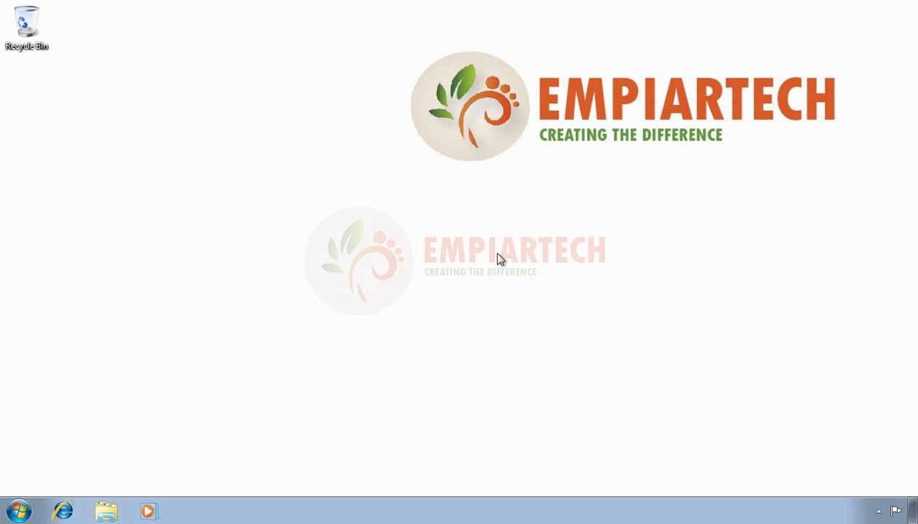
pyautogui.press('super')
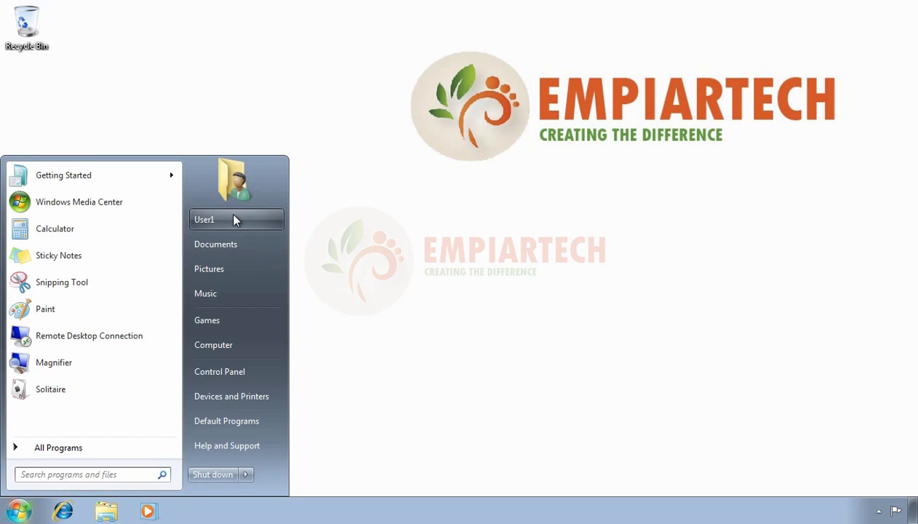
pyautogui.click(429, 275)
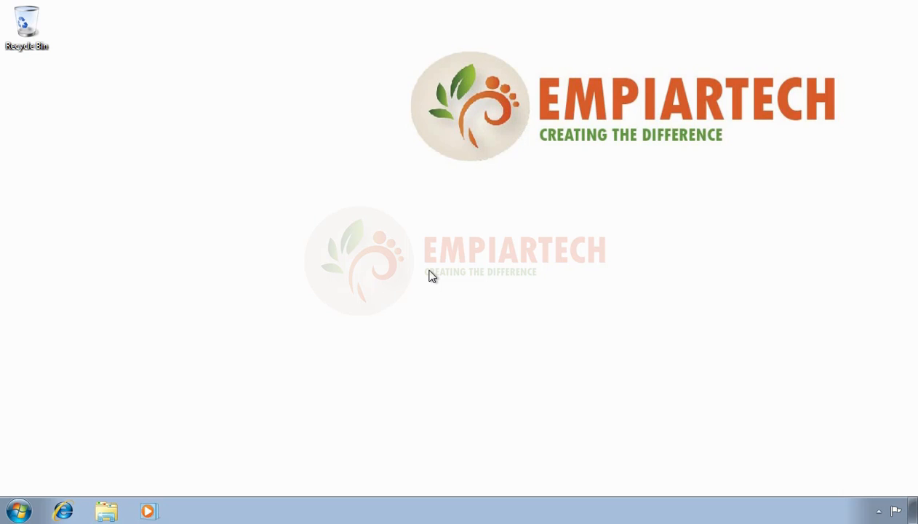
# - Run regedit on the client to test access to the Registry Editor before refreshing policy, and close the editor
pyautogui.press('super+r')
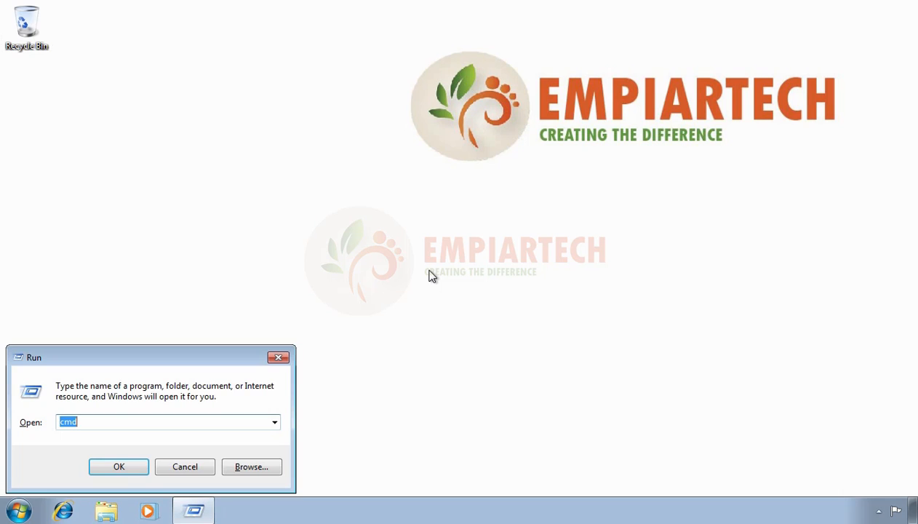
pyautogui.write('regedit')
pyautogui.press('Return')
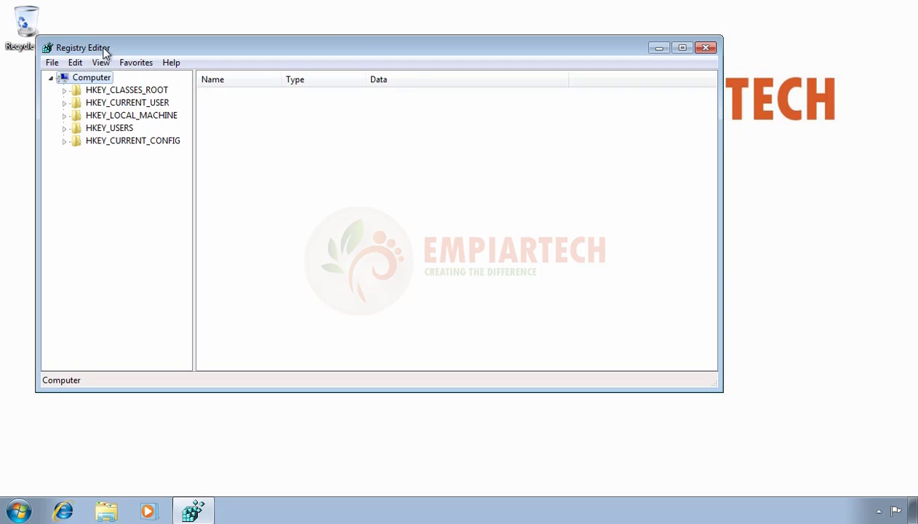
pyautogui.click(704, 47)
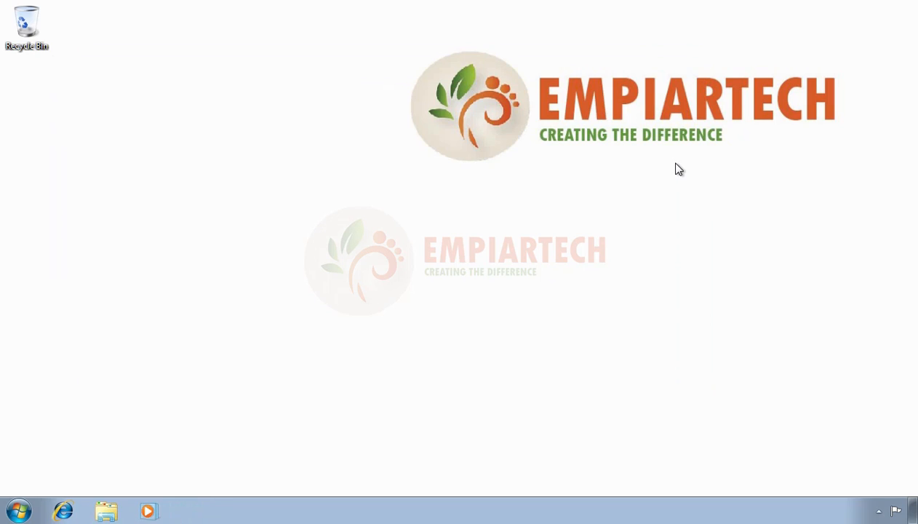
# - Force a Group Policy refresh on the client by running gpupdate /force in a command prompt
pyautogui.press('super+r')
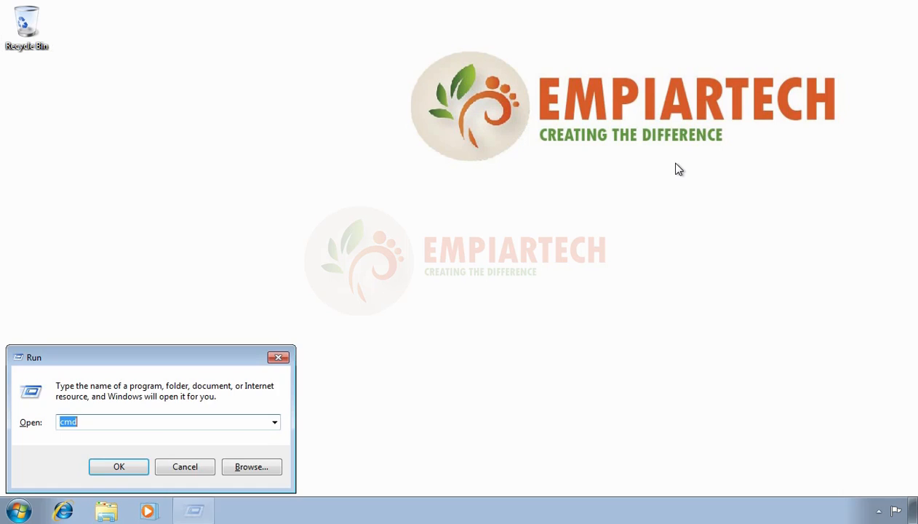
pyautogui.write('cmd')
pyautogui.press('Return')
pyautogui.write('gp')
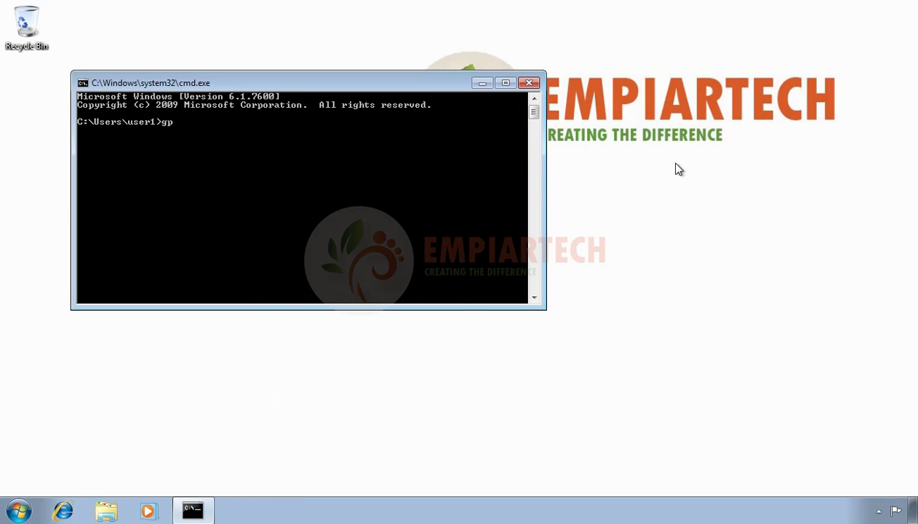
pyautogui.write('update /force')
pyautogui.press('Return')
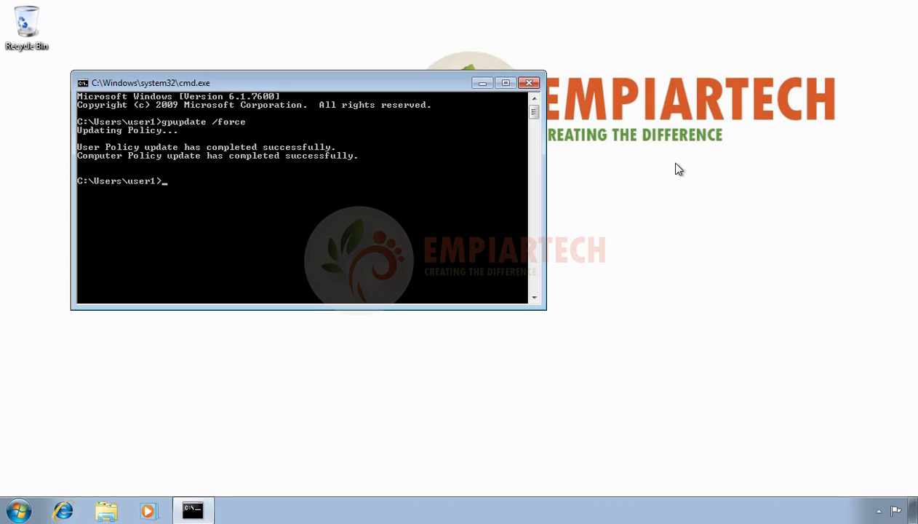
# - Try to open the Registry Editor with regedit under the refreshed policy, and dismiss the resulting dialog
pyautogui.press('super+r')
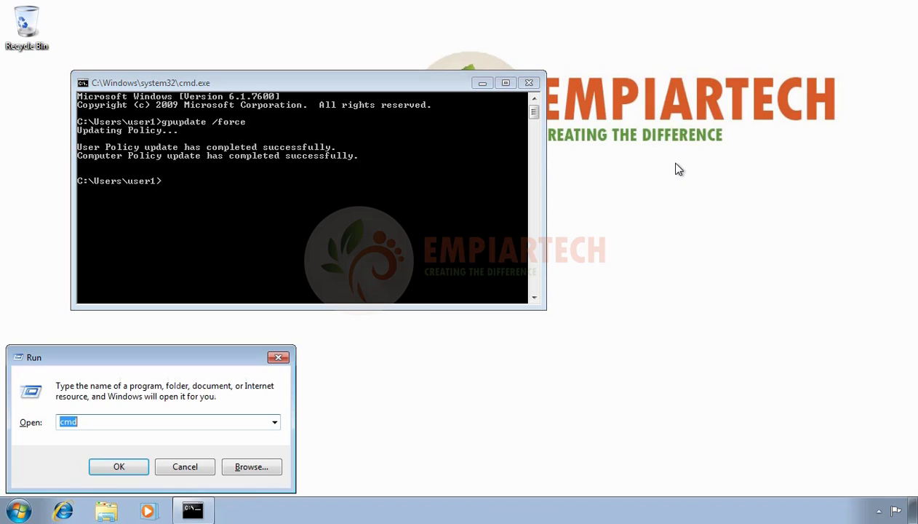
pyautogui.write('re')
pyautogui.press('Down')
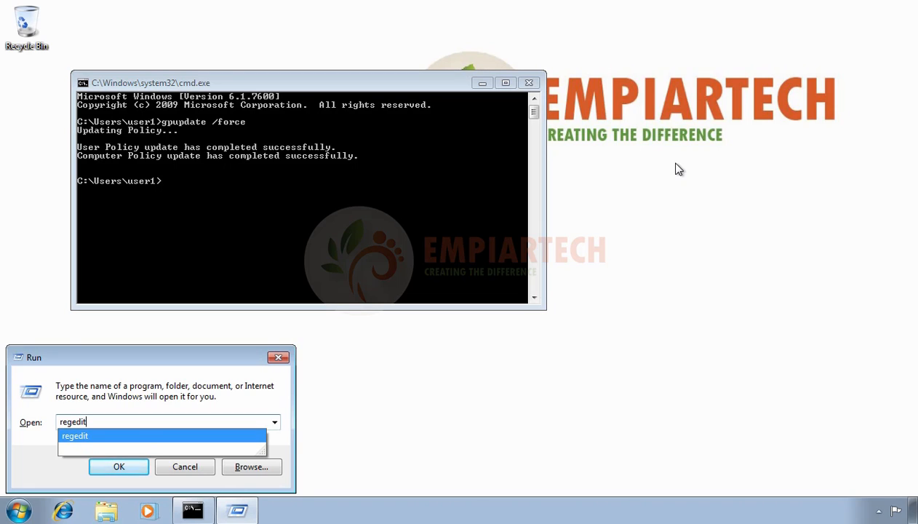
pyautogui.press('Return')
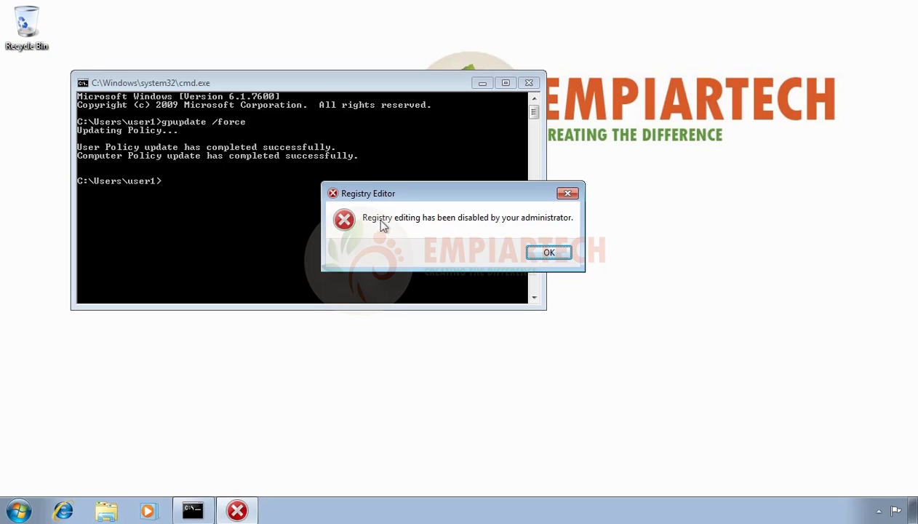
pyautogui.click(549, 253)
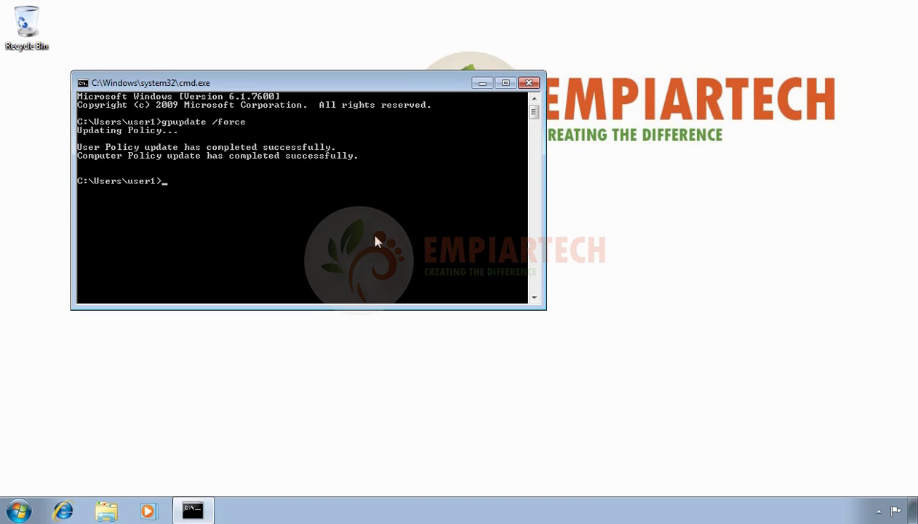
# - Run rsop.msc to open the Resultant Set of Policy console, continuing with user data only
pyautogui.press('super+r')
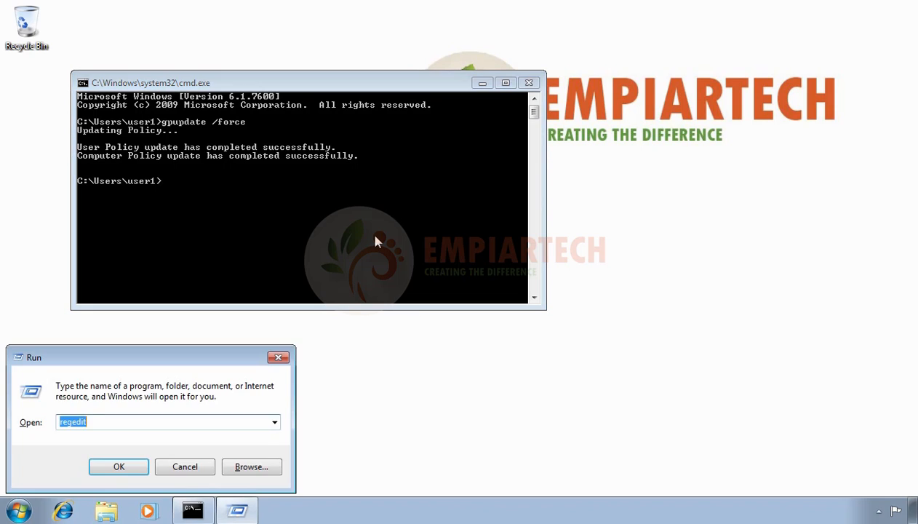
pyautogui.write('rsop.msc')
pyautogui.press('Return')
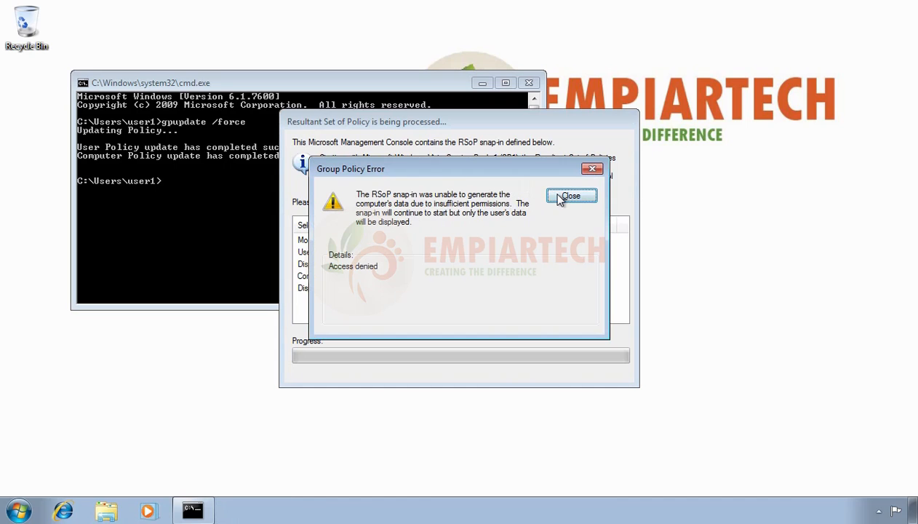
pyautogui.click(571, 197)
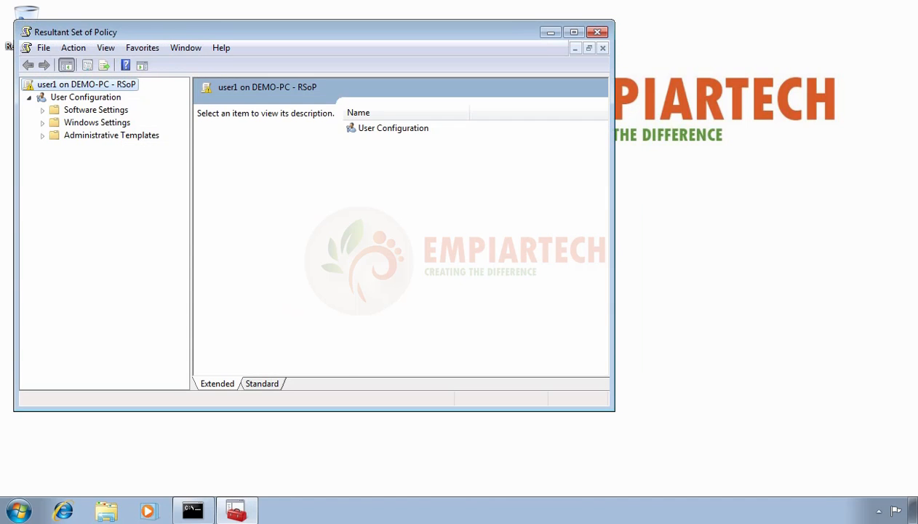
# - Open the User Configuration properties and display all GPOs with filtering status, scope of management and revision information
pyautogui.click(101, 99)
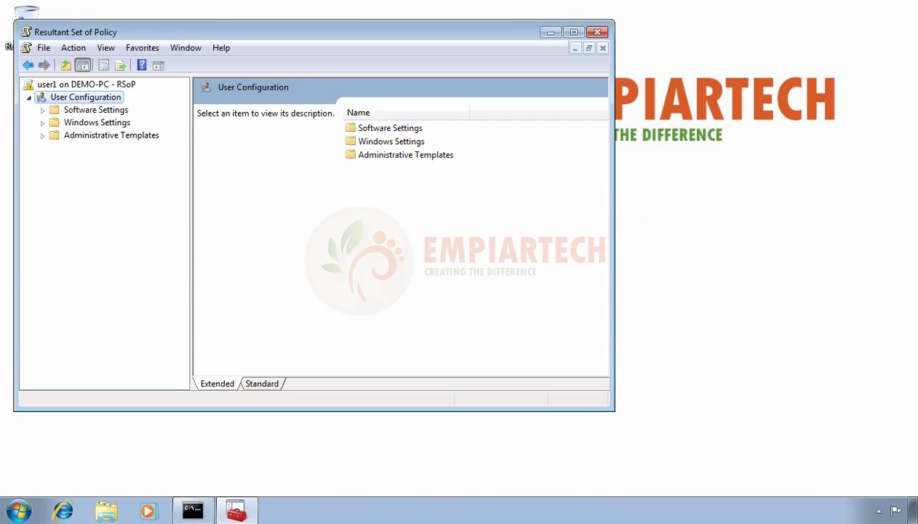
pyautogui.rightClick(106, 100)
pyautogui.click(145, 184)
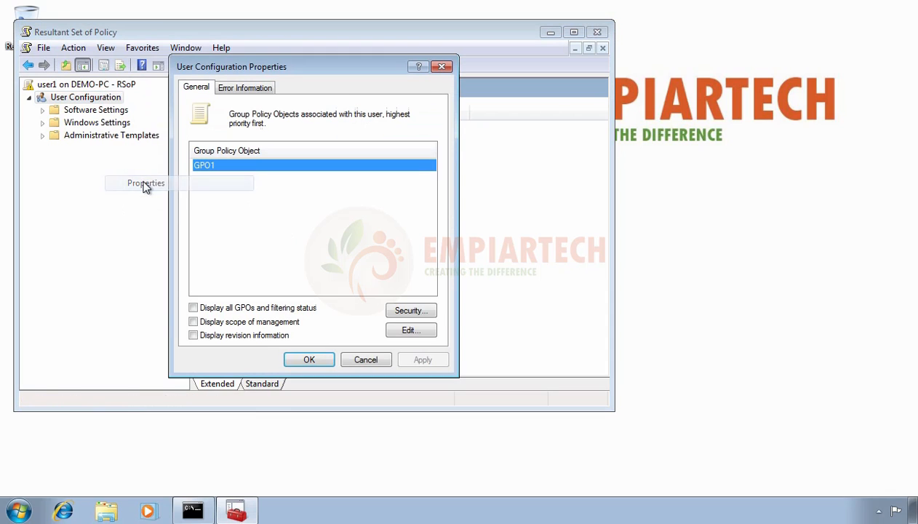
pyautogui.click(198, 308)
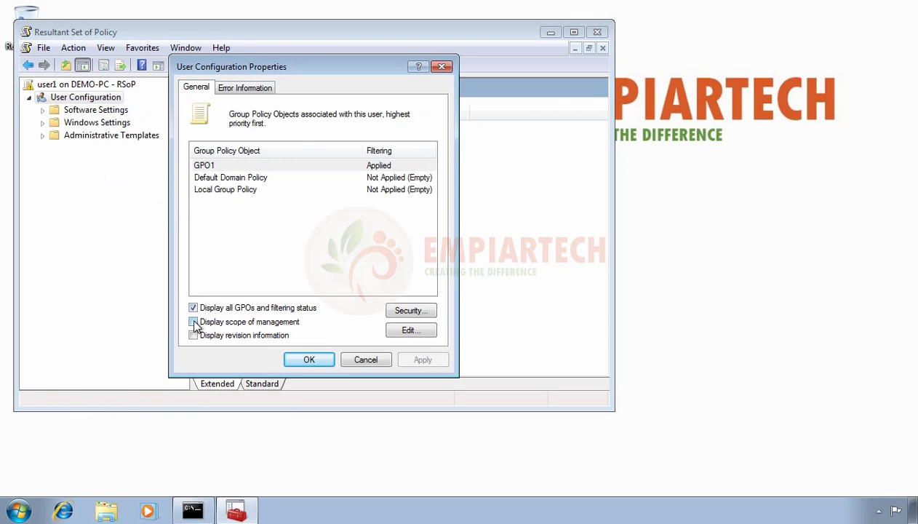
pyautogui.click(194, 321)
pyautogui.click(194, 334)
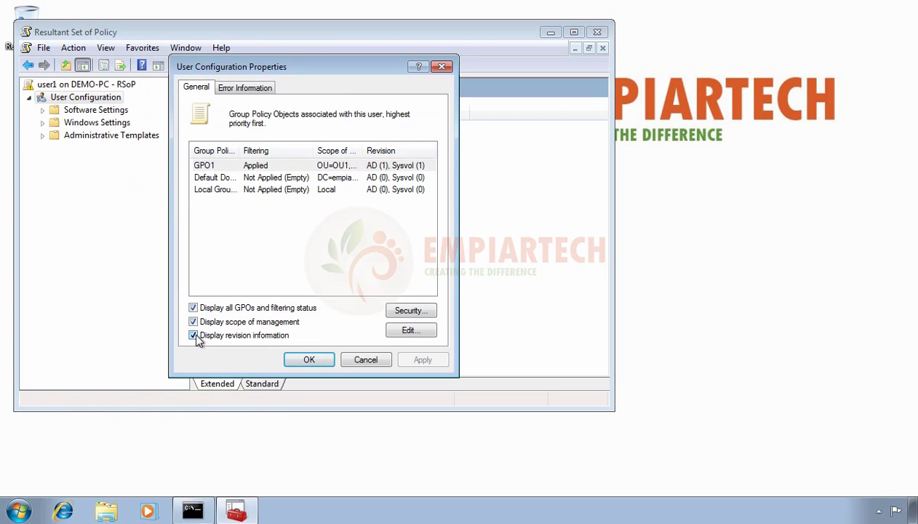
# - Examine the filtering status of GPO1, Default Domain Policy and Local Group Policy in the group policy object list
pyautogui.click(245, 167)
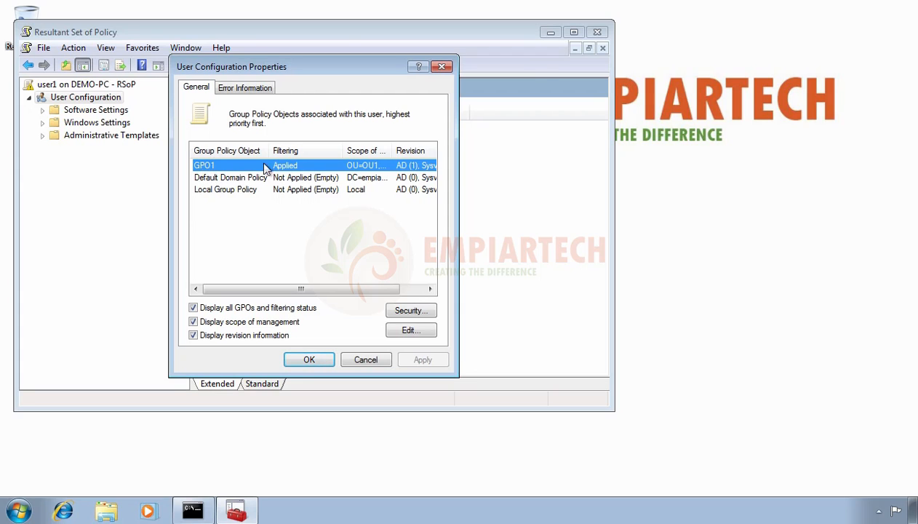
pyautogui.click(216, 178)
pyautogui.click(214, 191)
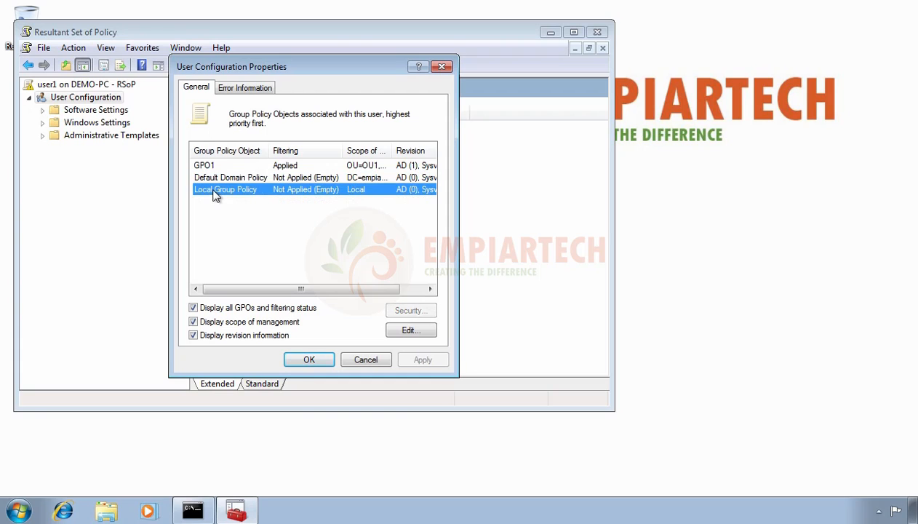
pyautogui.click(211, 176)
pyautogui.click(212, 188)
pyautogui.click(212, 178)
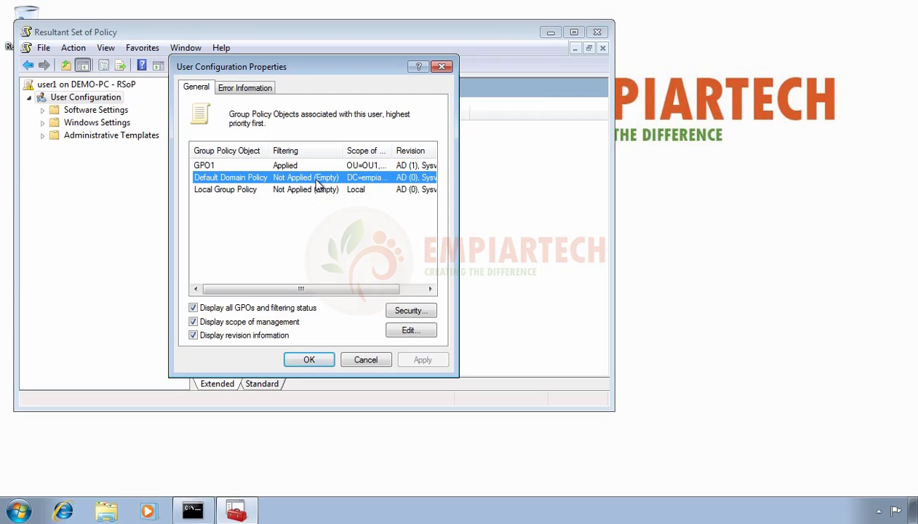
# - Narrow the Filtering column, fit the Scope of Management column to its contents, and inspect each policy's full scope
pyautogui.moveTo(342, 150); pyautogui.dragTo(323, 151)
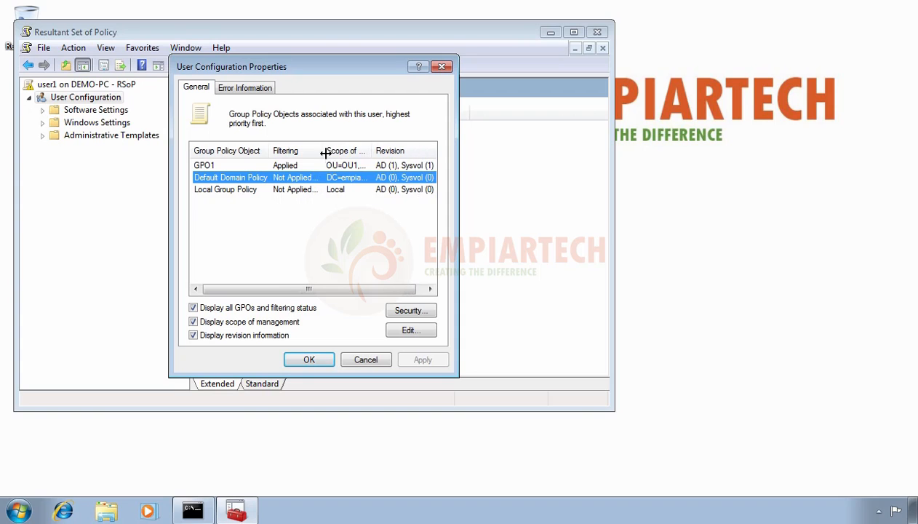
pyautogui.doubleClick(373, 151)
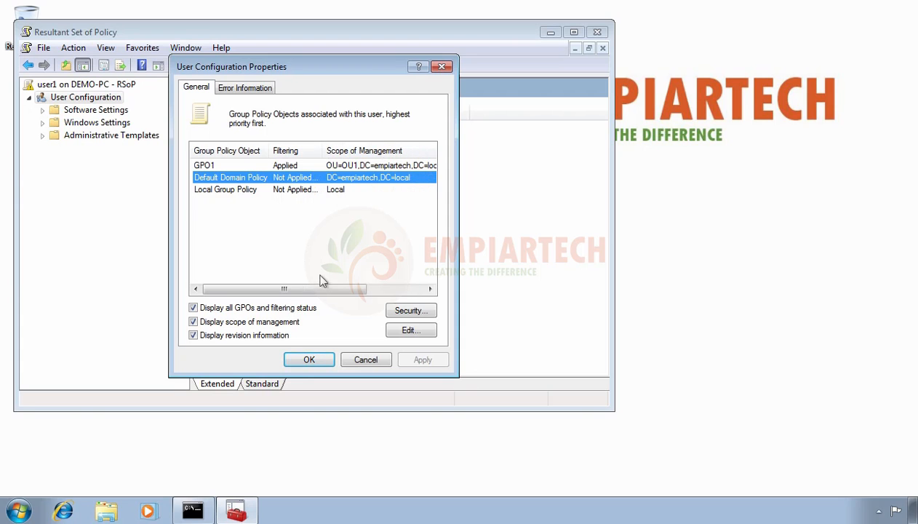
pyautogui.moveTo(326, 292); pyautogui.dragTo(362, 291)
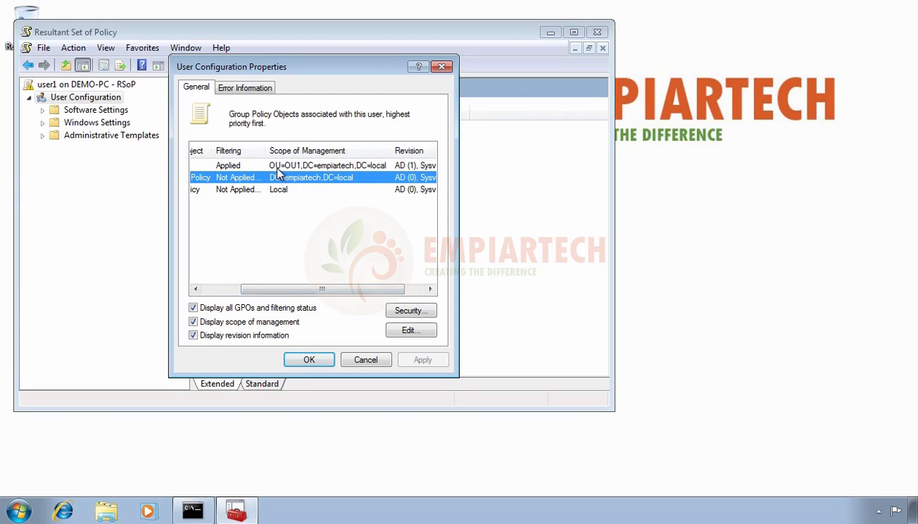